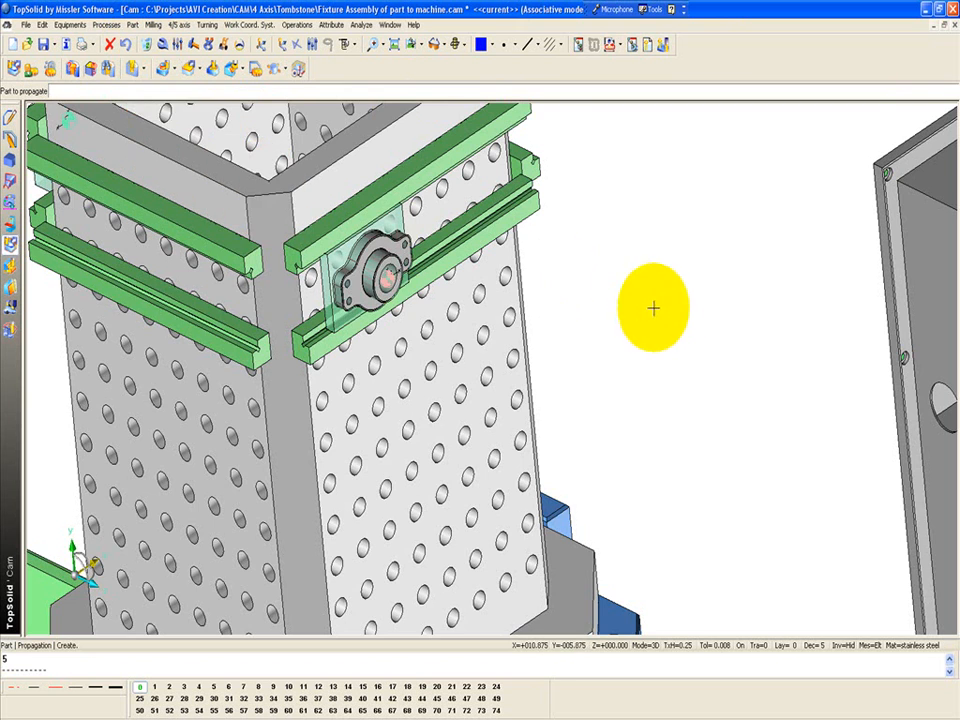
Start a rectangular propagation of the part mounted on the tombstone face, with 2 instances over a total distance of 5 in X+
{"action": "scroll", "coordinate": [664, 317], "scroll_direction": "up", "scroll_amount": 1}
{"action": "left_click", "coordinate": [369, 293]}
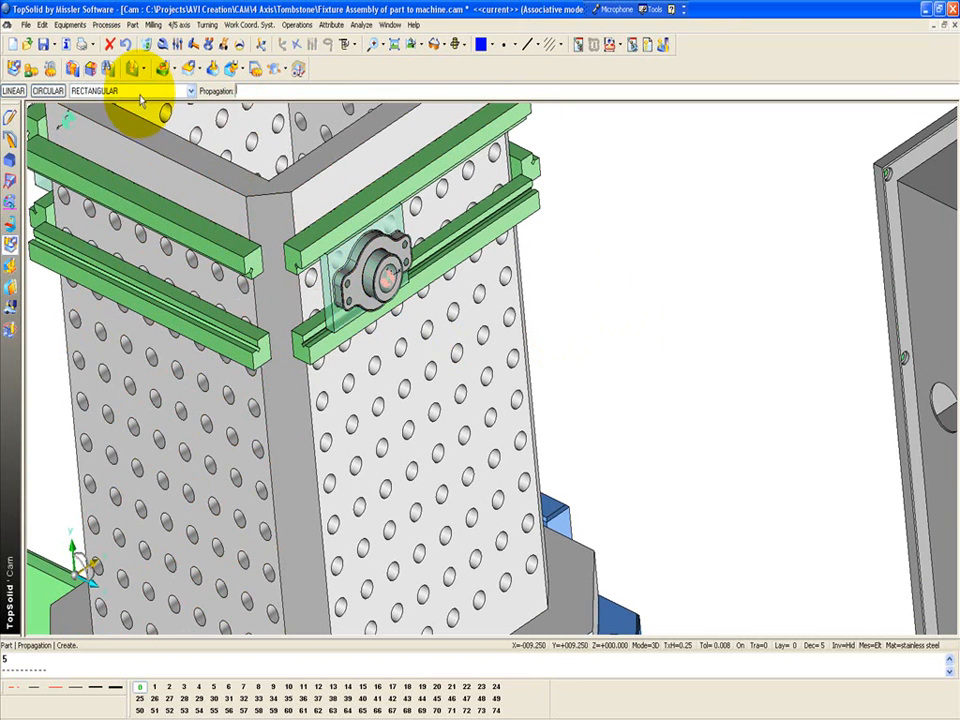
{"action": "left_click", "coordinate": [140, 92]}
{"action": "left_click", "coordinate": [135, 100]}
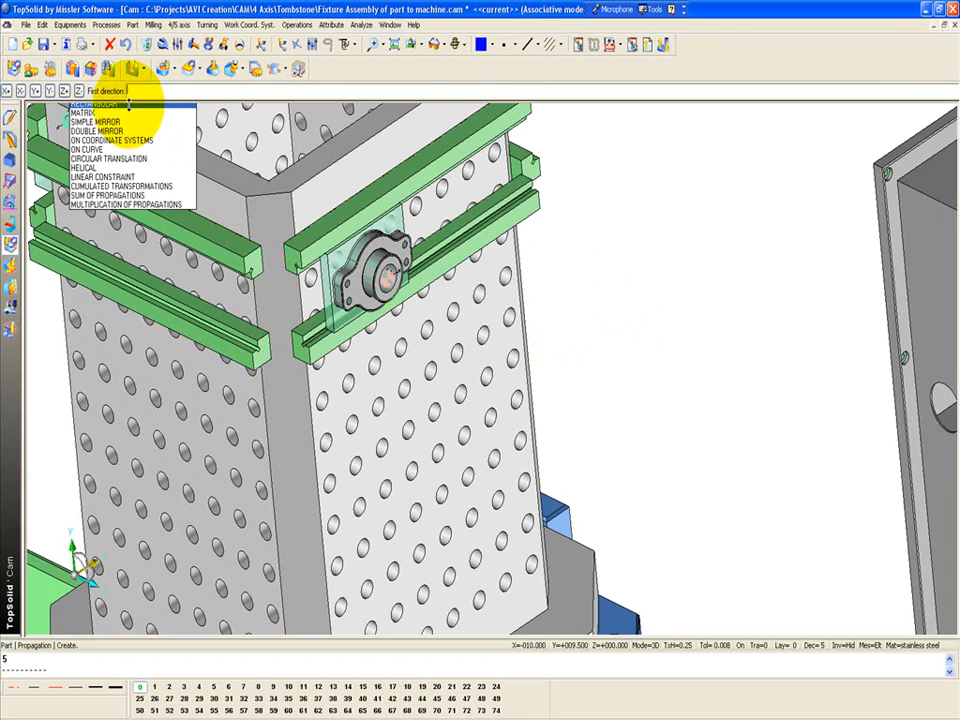
{"action": "left_click", "coordinate": [7, 91]}
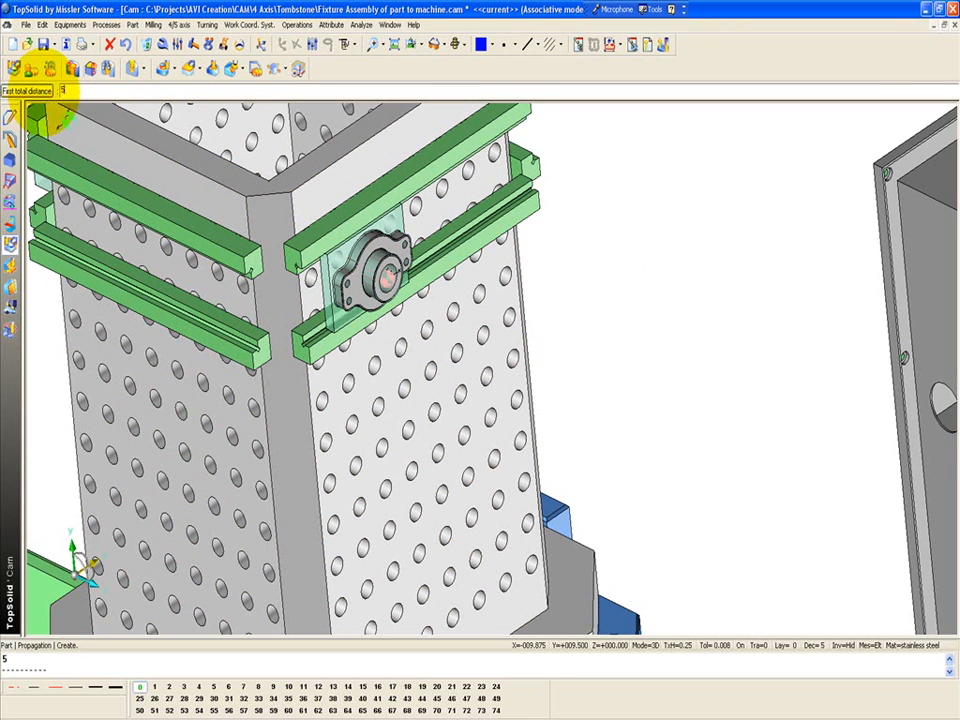
{"action": "type", "text": "2"}
{"action": "key", "text": "Return"}
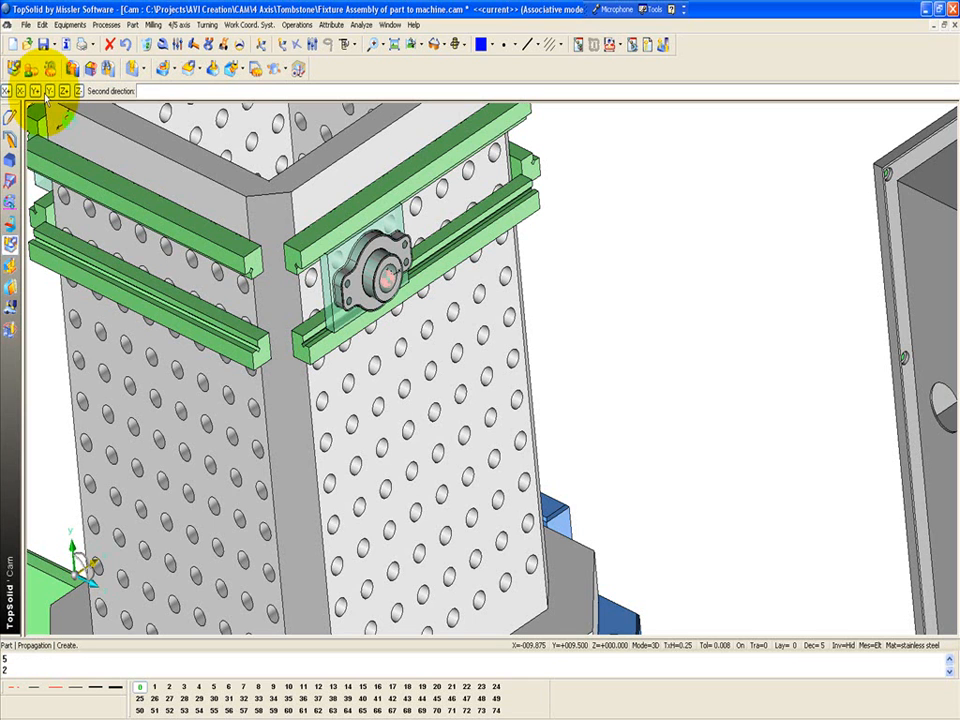
Set the second propagation direction to Y- with total distance 6 and 2 instances, and organize the result with Merge operations
{"action": "left_click", "coordinate": [48, 93]}
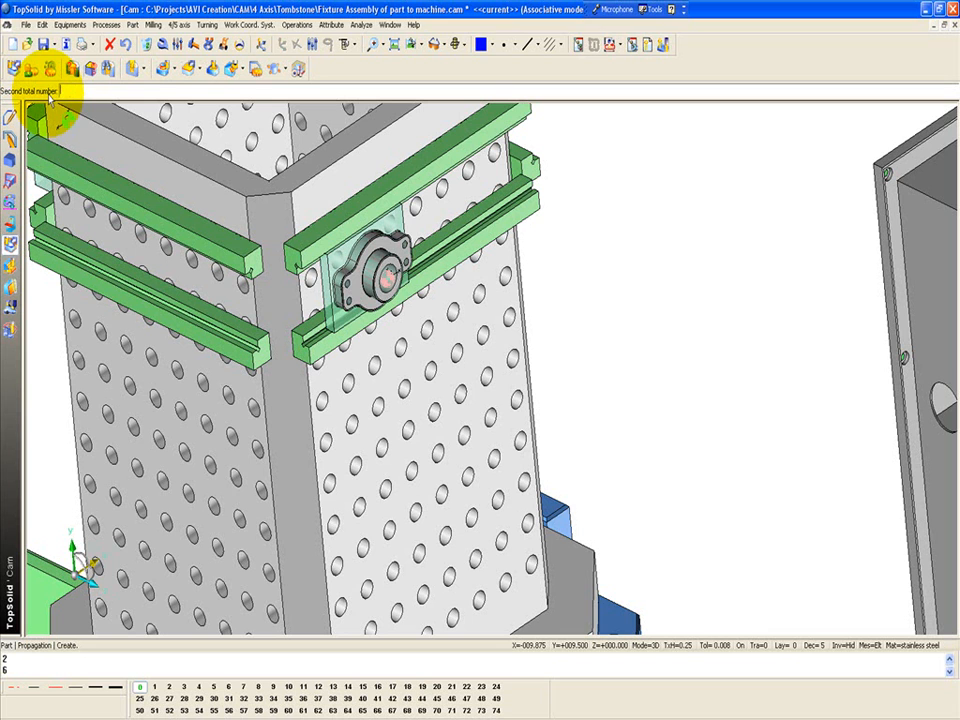
{"action": "key", "text": "Return"}
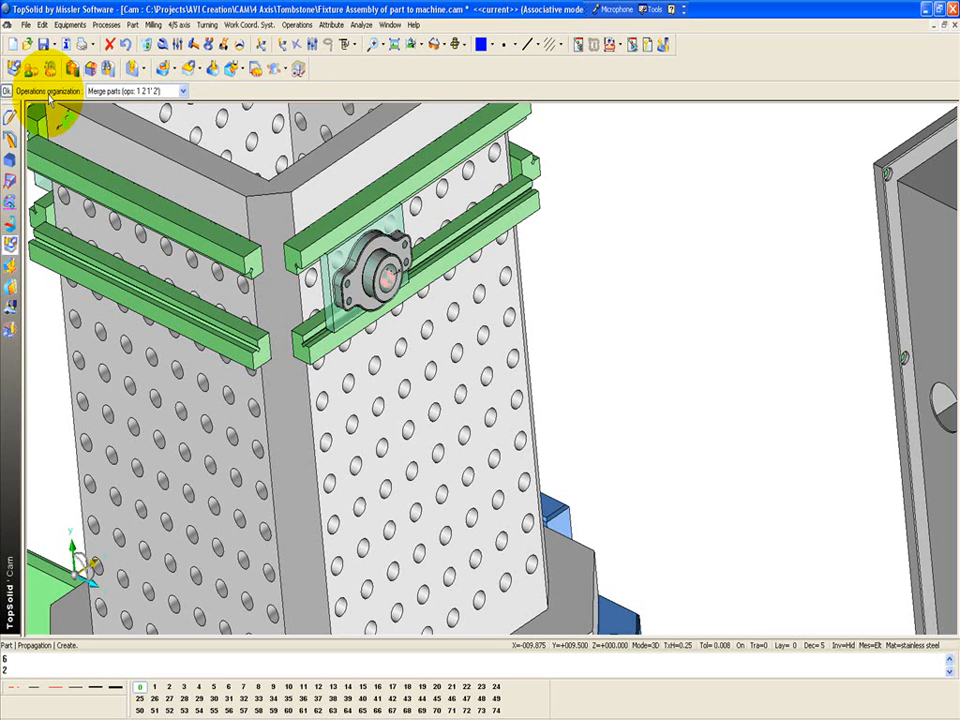
{"action": "left_click", "coordinate": [132, 91]}
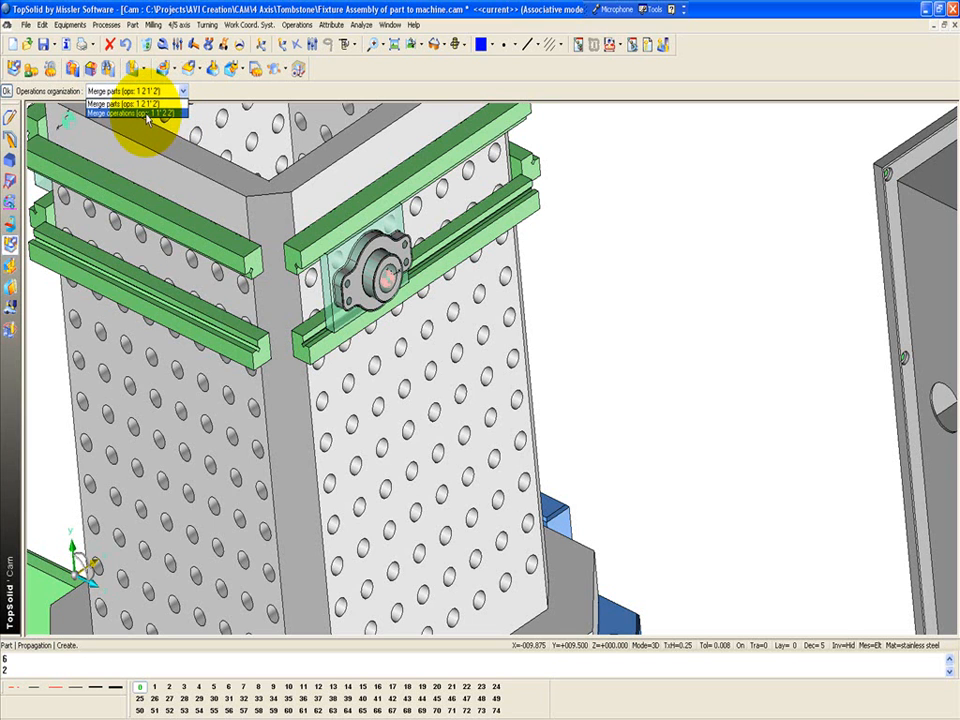
{"action": "left_click", "coordinate": [148, 114]}
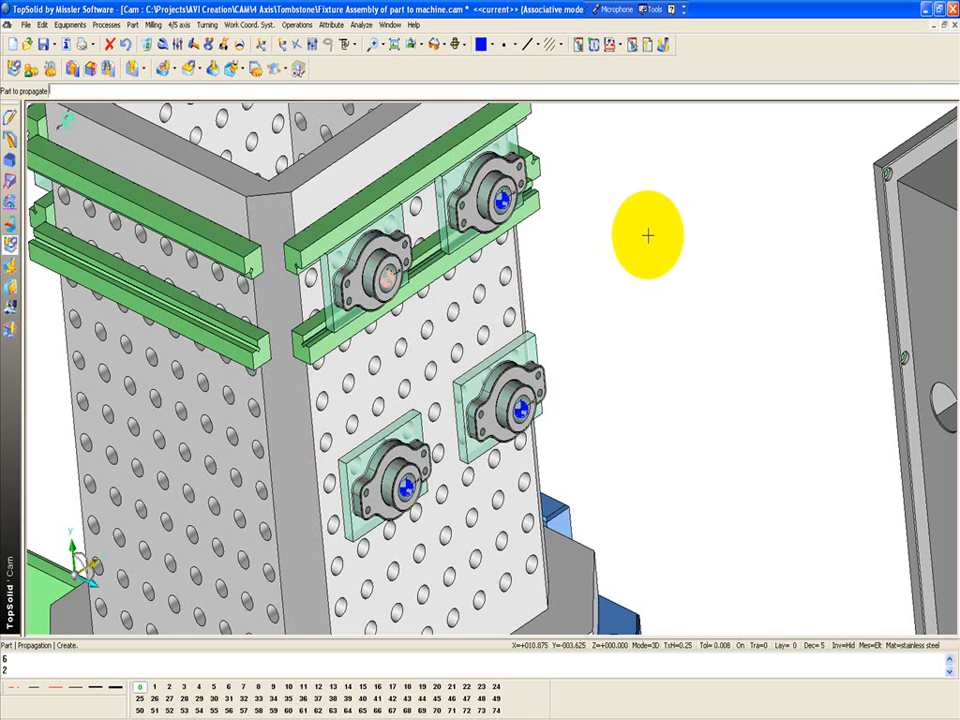
End the propagation and activate the work coordinate system of the part on the tombstone's opposite face
{"action": "scroll", "coordinate": [660, 235], "scroll_direction": "down", "scroll_amount": 3}
{"action": "middle_click_drag", "start_coordinate": [604, 356], "coordinate": [673, 362]}
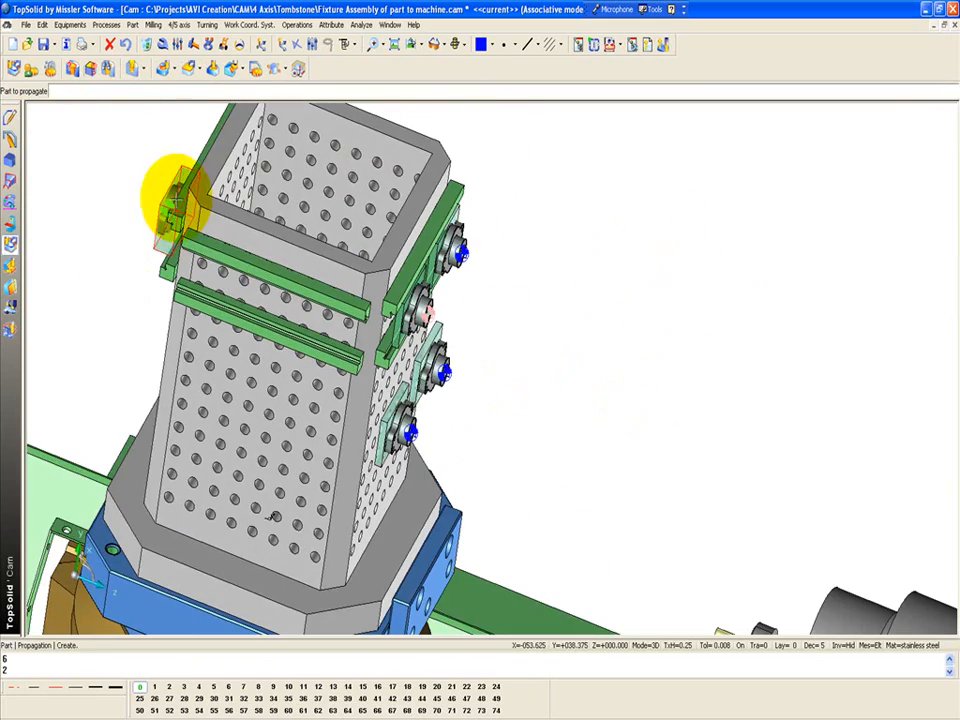
{"action": "middle_click_drag", "start_coordinate": [559, 358], "coordinate": [567, 185]}
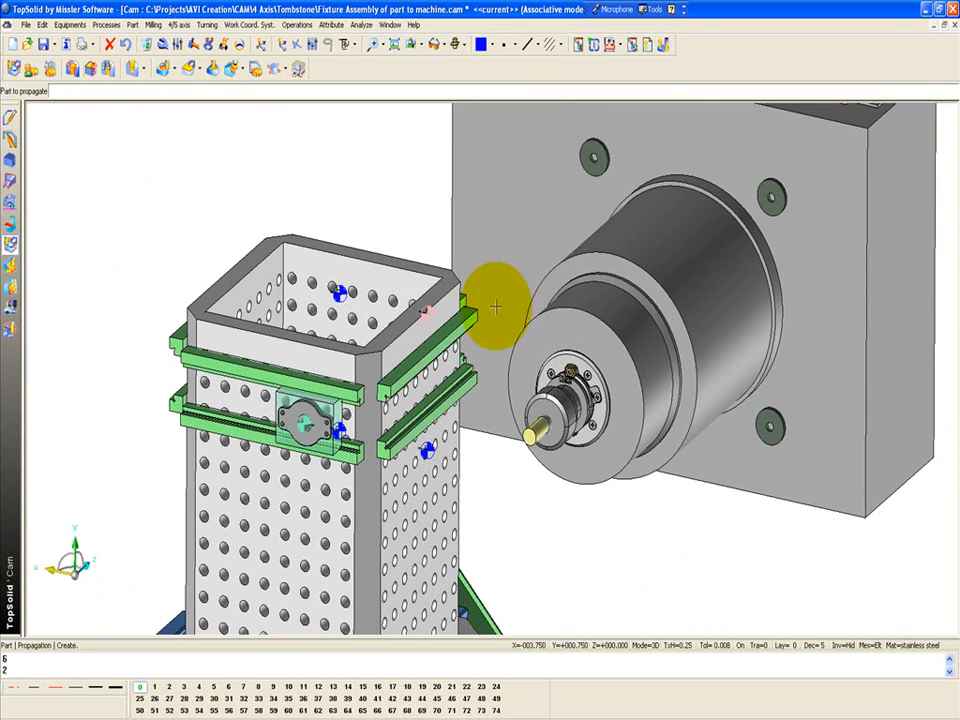
{"action": "key", "text": "Escape"}
{"action": "left_click", "coordinate": [664, 45]}
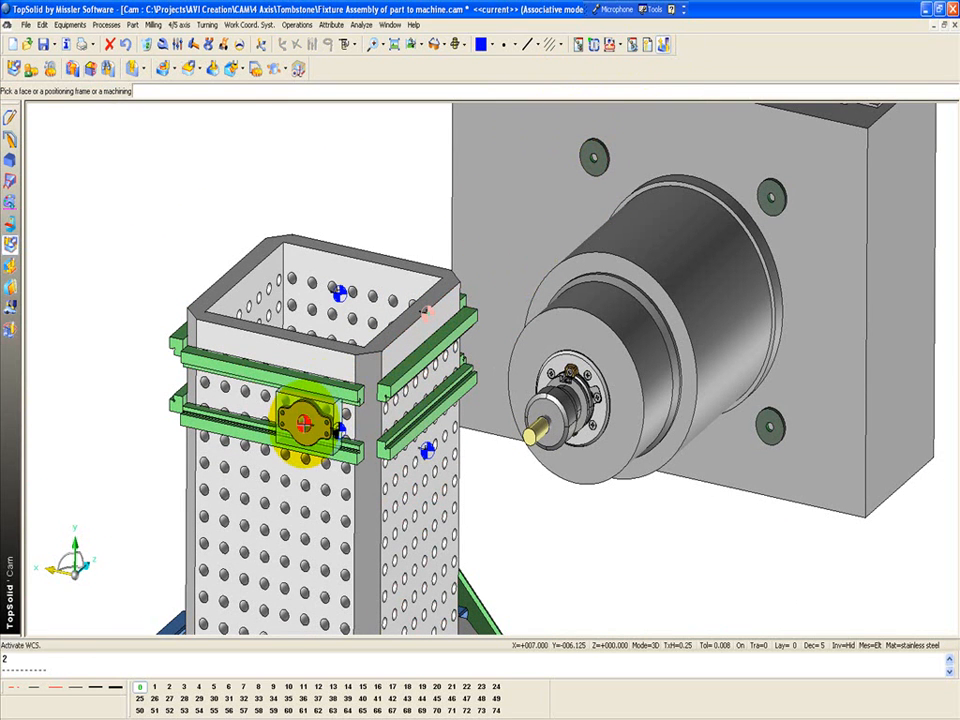
{"action": "left_click", "coordinate": [304, 424]}
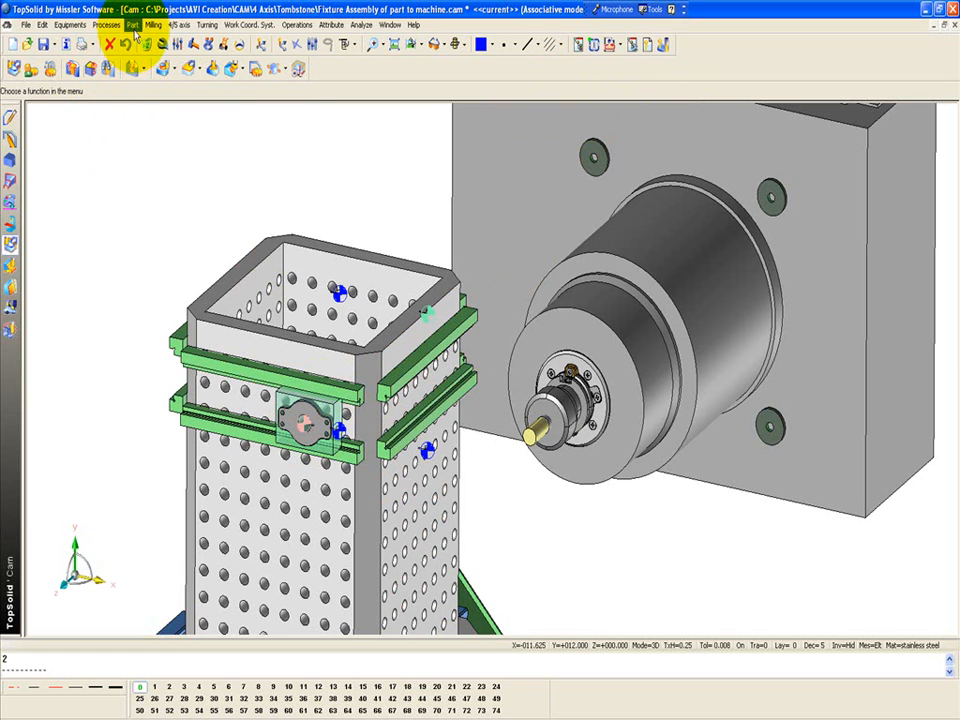
Start a rectangular propagation of the opposite face's part, with 2 instances over a total distance of 5 in X-
{"action": "left_click", "coordinate": [132, 24]}
{"action": "mouse_move", "coordinate": [225, 168]}
{"action": "left_click", "coordinate": [262, 186]}
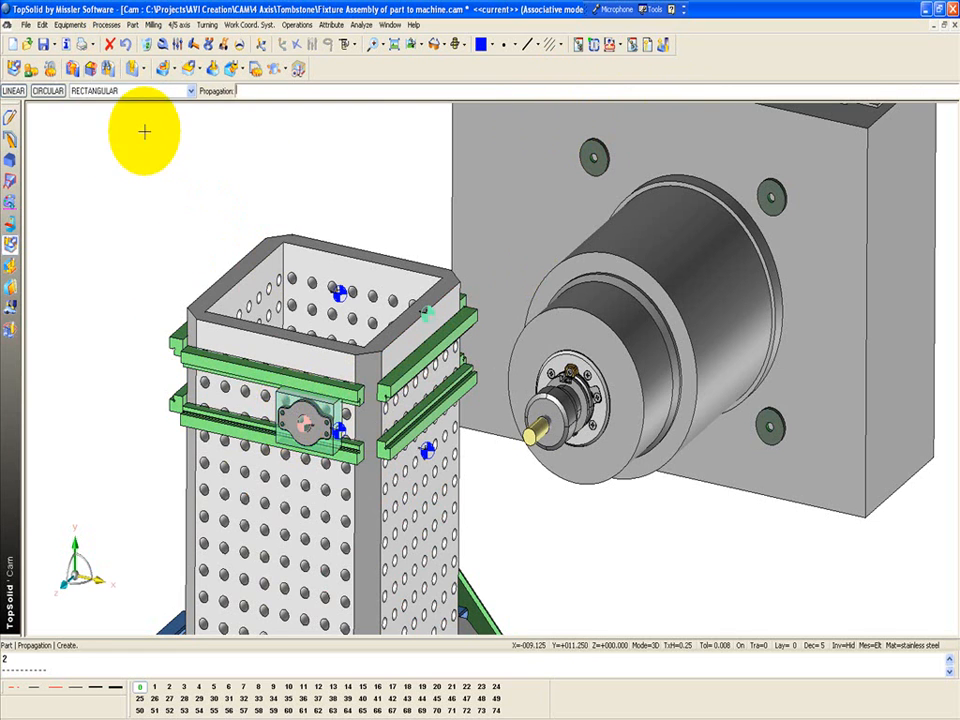
{"action": "left_click", "coordinate": [120, 91]}
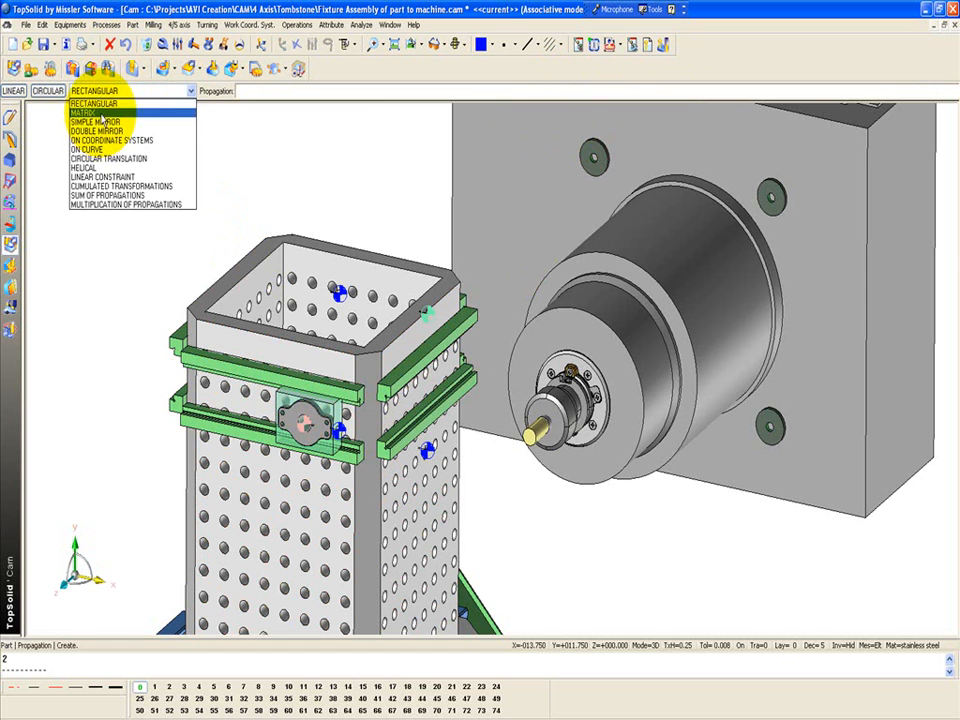
{"action": "left_click", "coordinate": [96, 102]}
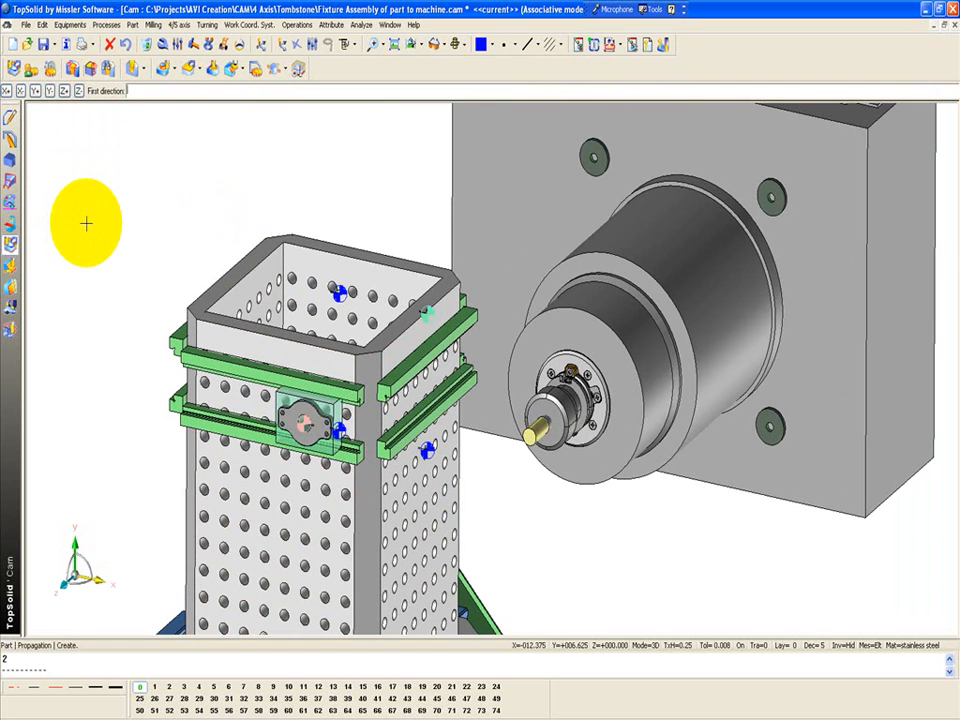
{"action": "left_click", "coordinate": [7, 91]}
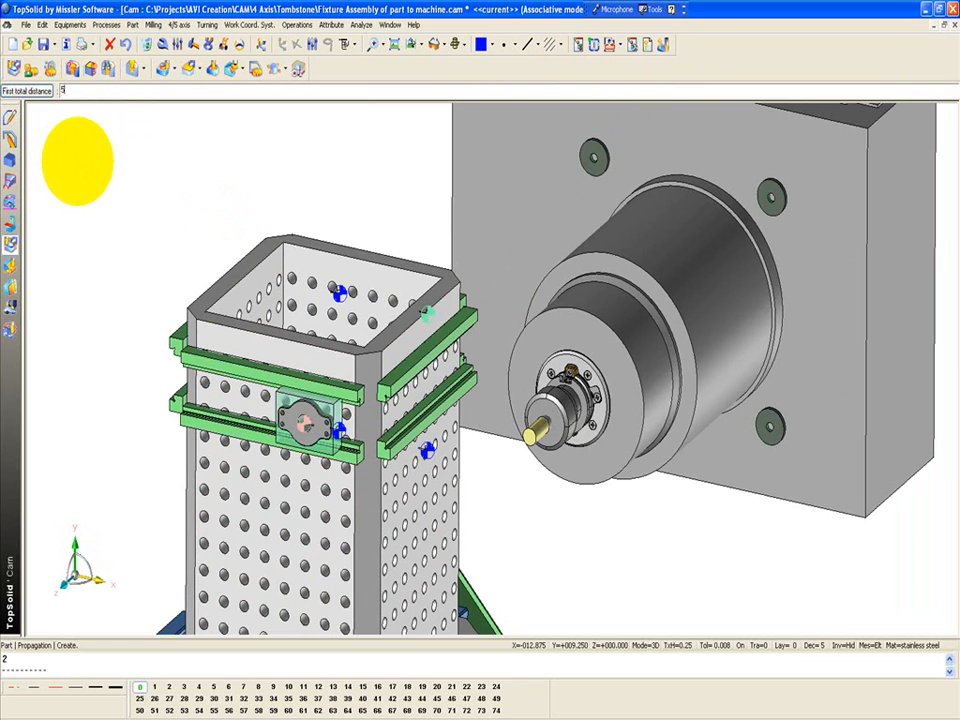
{"action": "key", "text": "Return"}
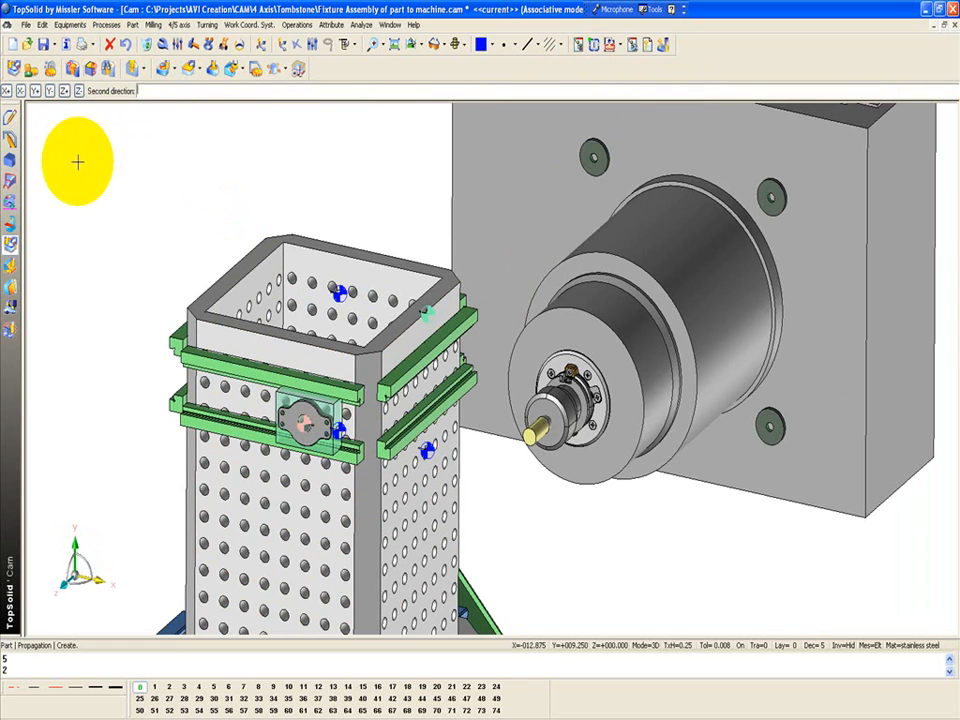
Complete the opposite face's propagation with 2 instances over a distance of 6 in Y-, using the Merge operations organization
{"action": "left_click", "coordinate": [51, 93]}
{"action": "key", "text": "Return"}
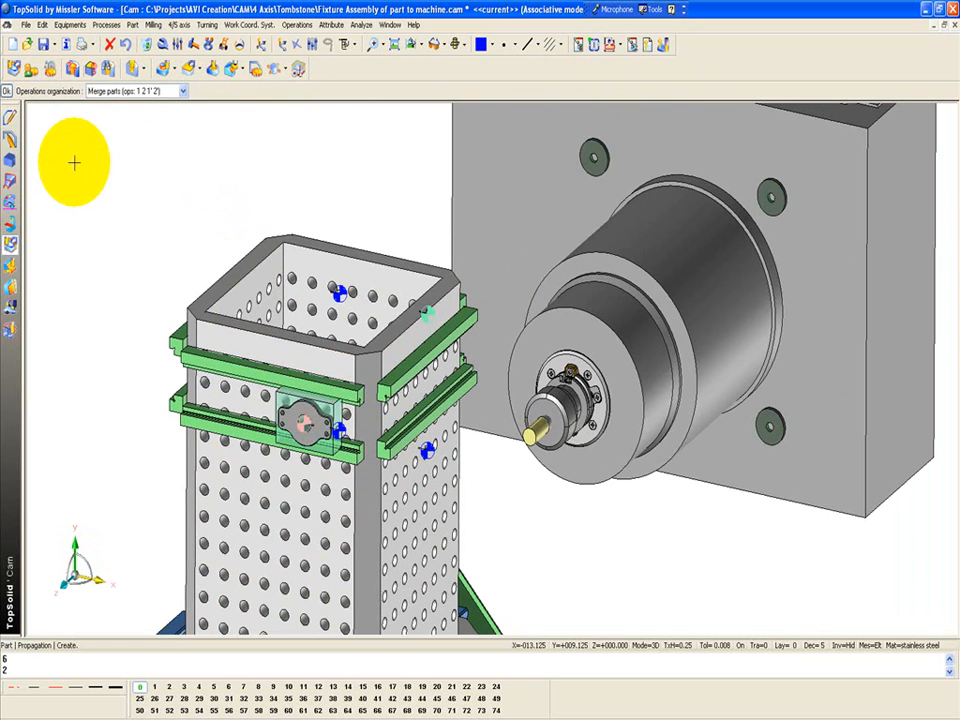
{"action": "left_click", "coordinate": [120, 91]}
{"action": "left_click", "coordinate": [125, 113]}
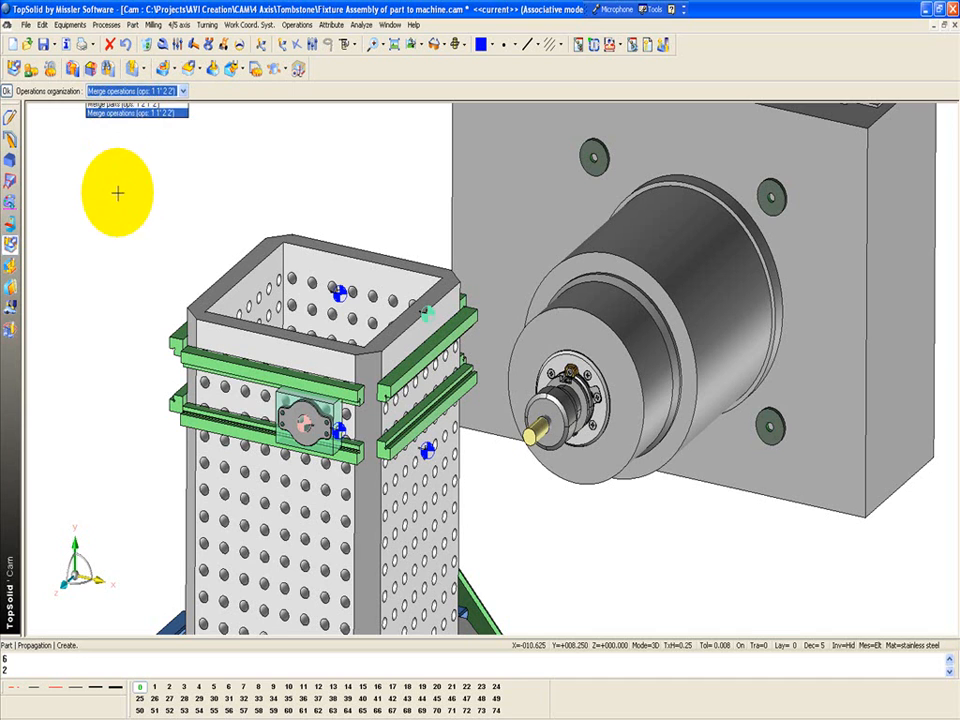
{"action": "key", "text": "Return"}
{"action": "middle_click_drag", "start_coordinate": [236, 165], "coordinate": [153, 252], "text": "ctrl"}
{"action": "key", "text": "Escape"}
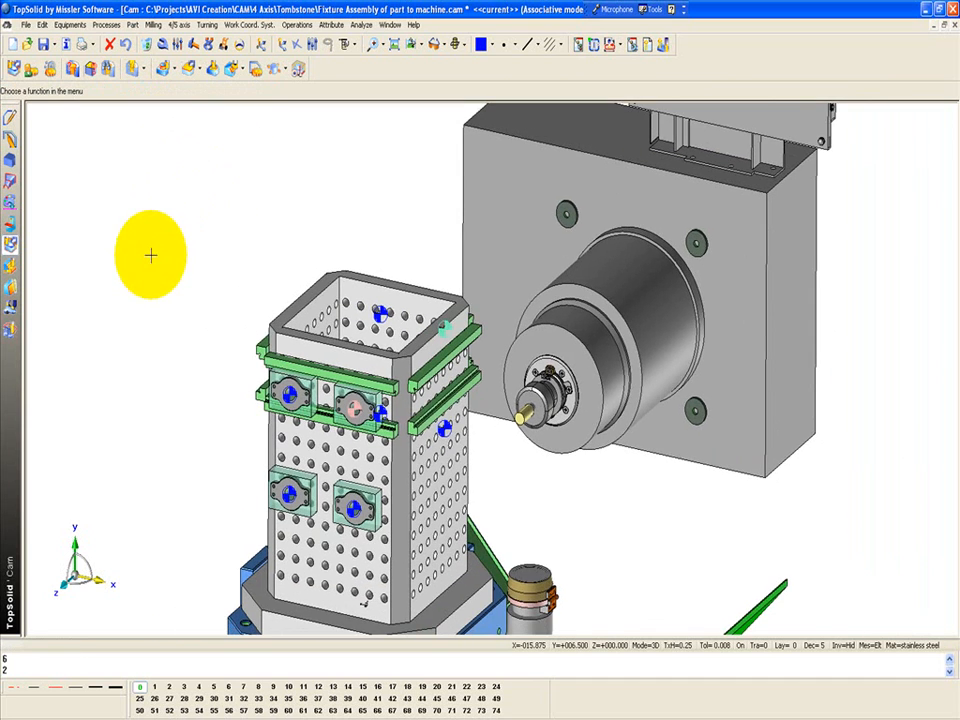
Save the fixture assembly document
{"action": "middle_click_drag", "start_coordinate": [259, 246], "coordinate": [176, 306]}
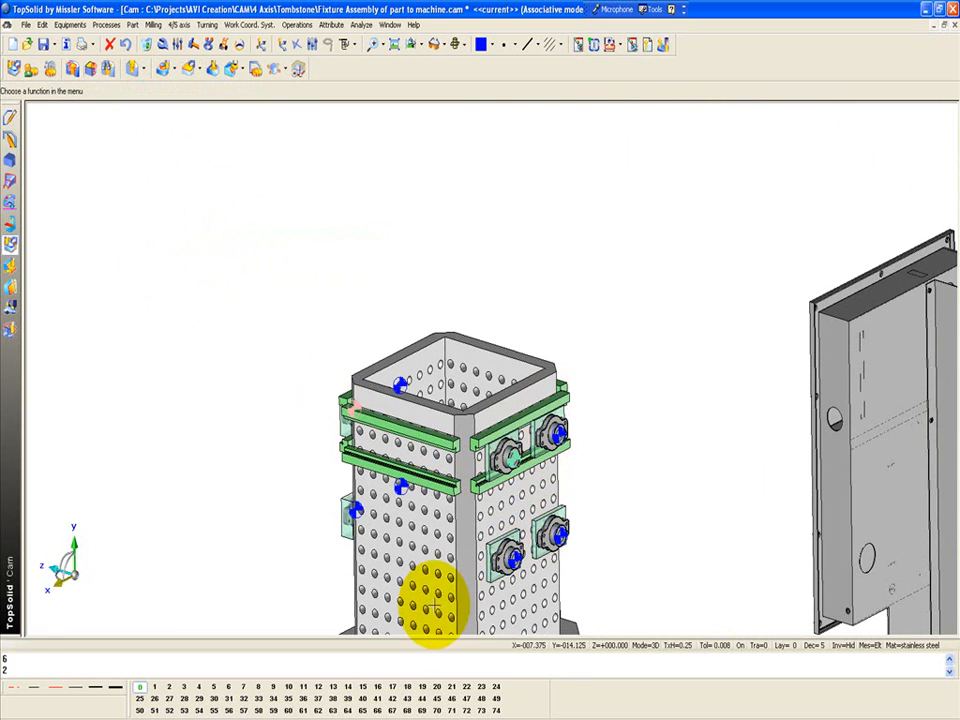
{"action": "middle_click_drag", "start_coordinate": [210, 304], "coordinate": [115, 168], "text": "shift"}
{"action": "left_click", "coordinate": [43, 44]}
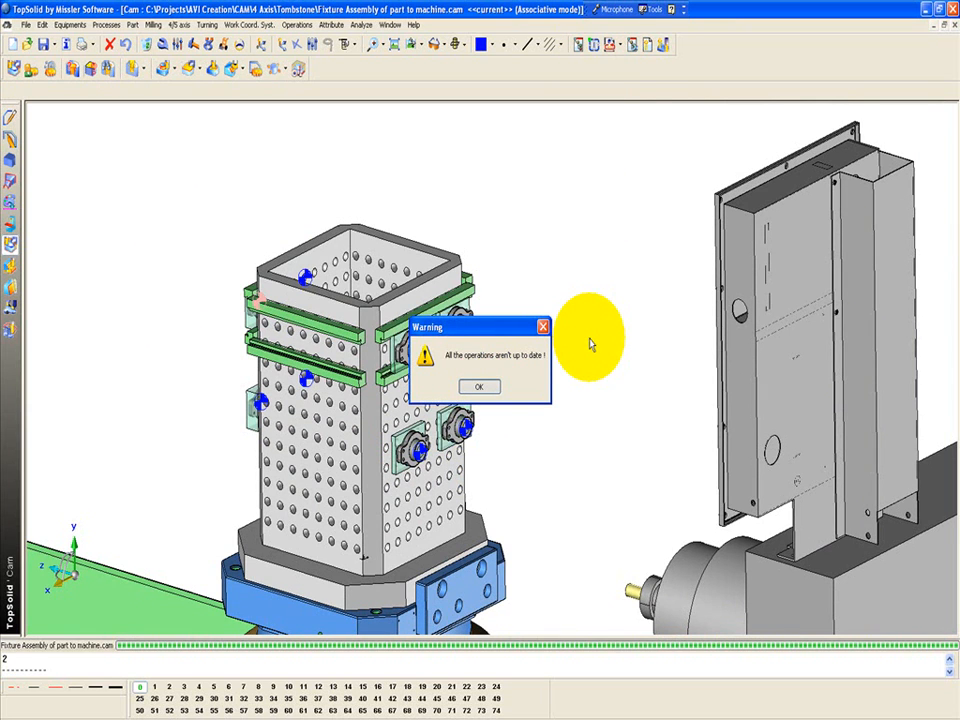
Open the operations manager and display the toolpaths of facing sweeping operations 1 to 4 on the tombstone
{"action": "scroll", "coordinate": [590, 344], "scroll_direction": "up", "scroll_amount": 3}
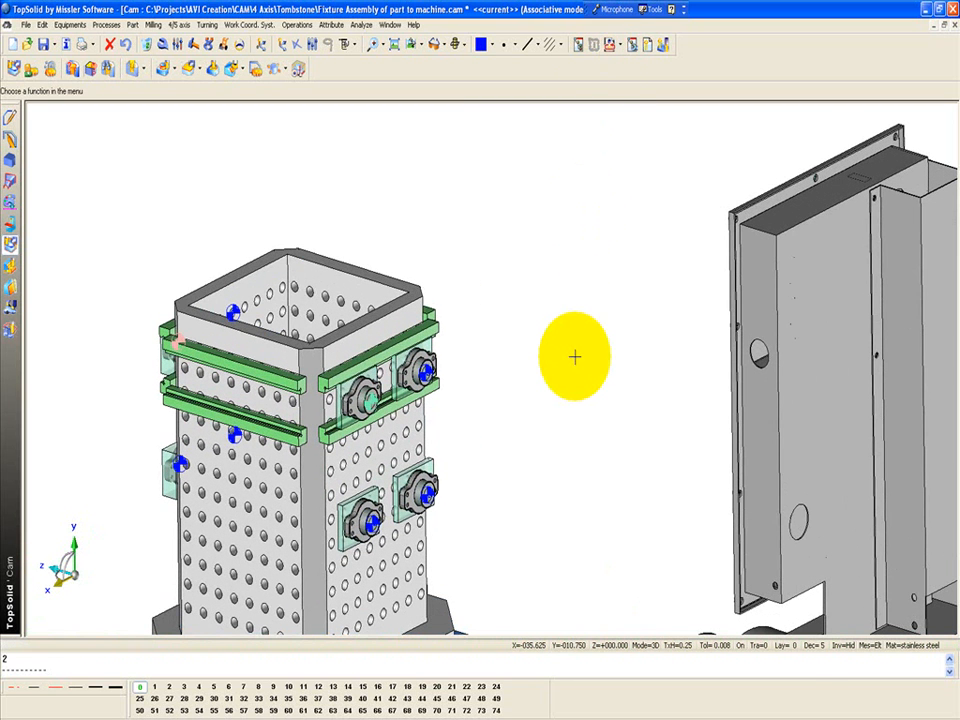
{"action": "left_click", "coordinate": [579, 45]}
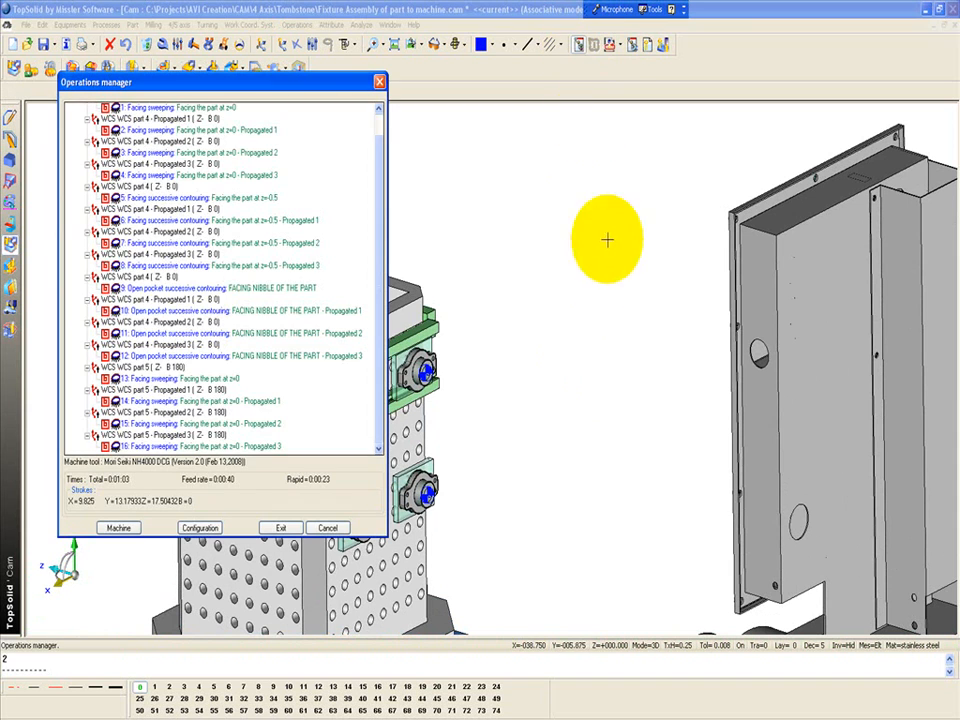
{"action": "left_click_drag", "start_coordinate": [380, 227], "coordinate": [381, 148]}
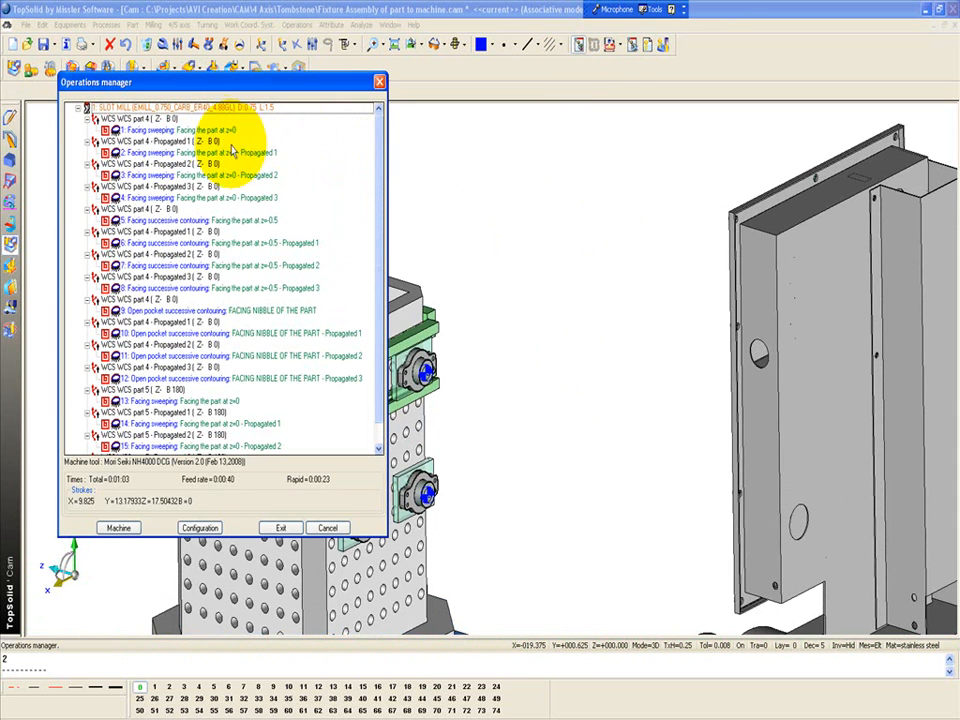
{"action": "left_click_drag", "start_coordinate": [205, 135], "coordinate": [175, 136]}
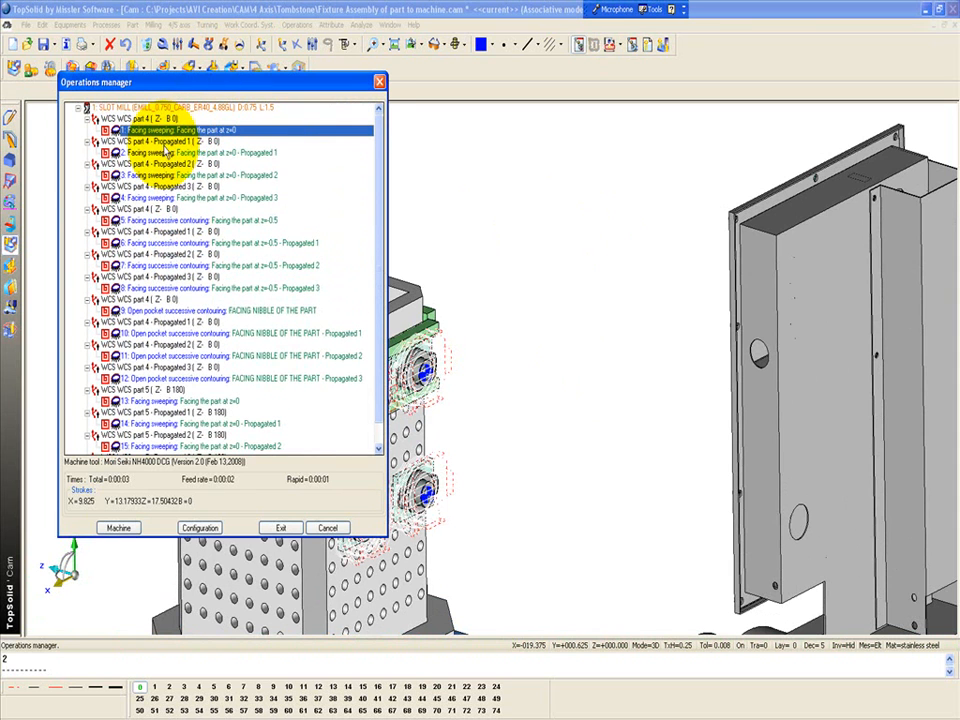
{"action": "left_click", "coordinate": [158, 199], "text": "shift"}
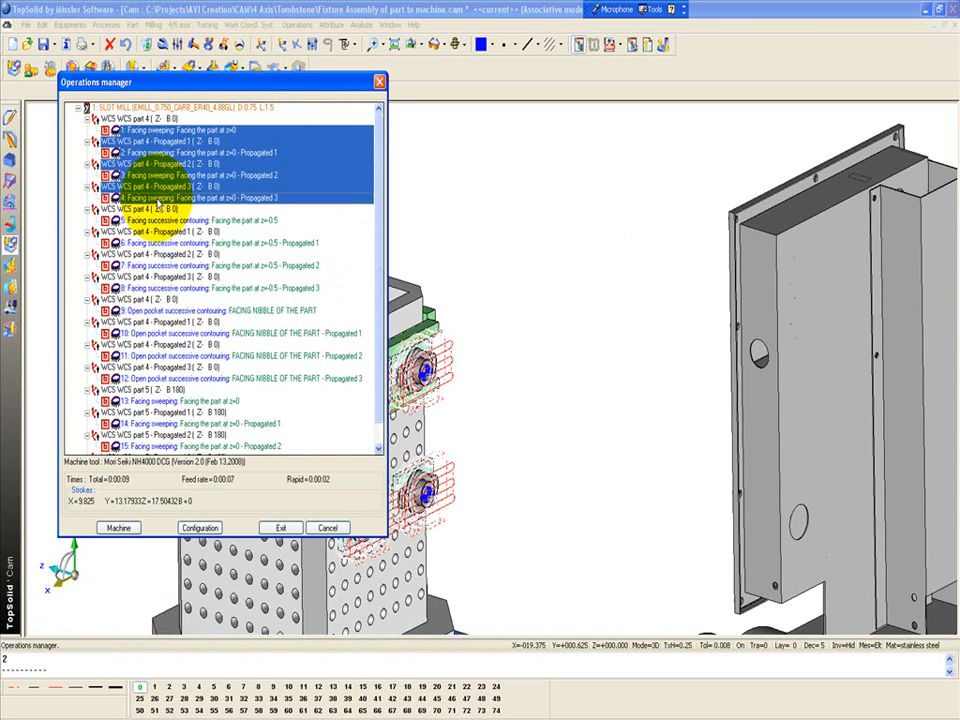
{"action": "middle_click_drag", "start_coordinate": [639, 435], "coordinate": [835, 390]}
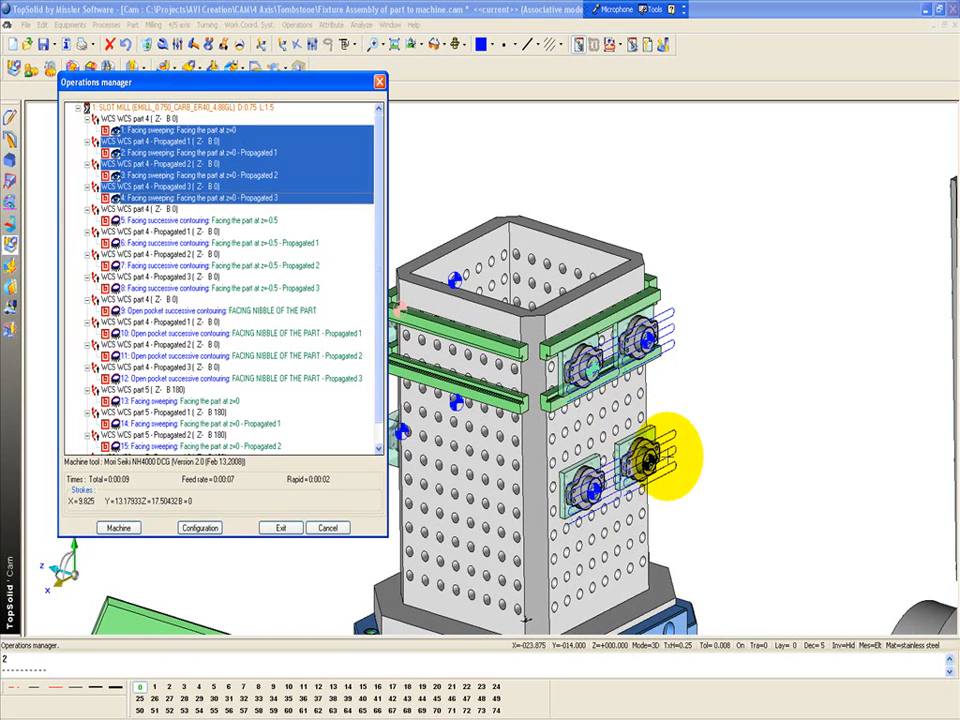
Examine the toolpaths of the propagated facing successive contouring operations on the tombstone parts
{"action": "left_click", "coordinate": [212, 243]}
{"action": "left_click", "coordinate": [197, 278]}
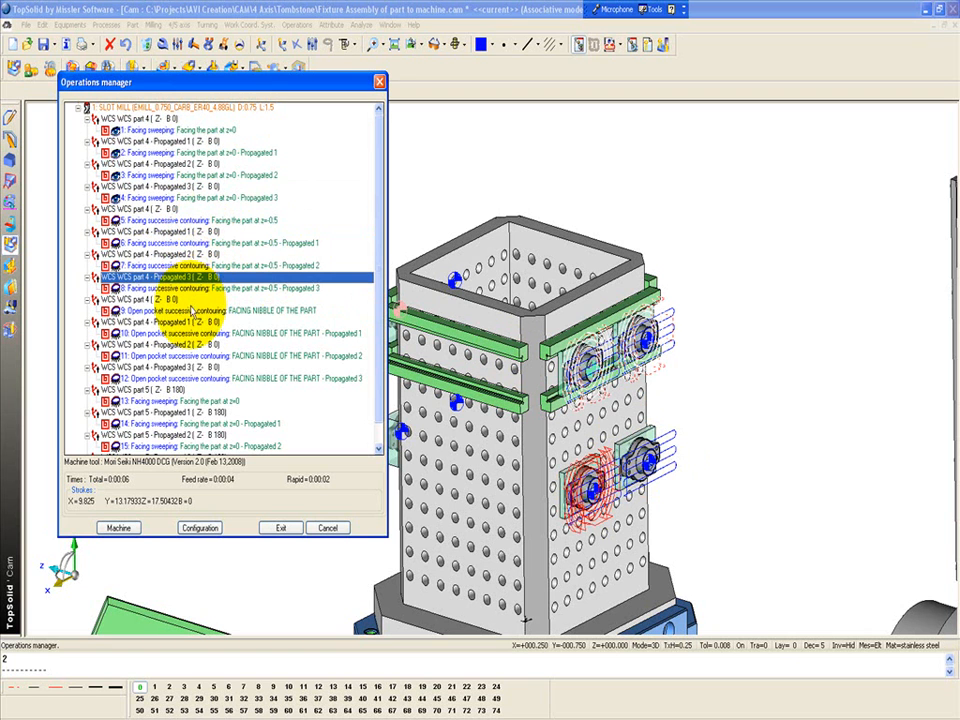
{"action": "left_click", "coordinate": [195, 308]}
{"action": "left_click", "coordinate": [190, 292]}
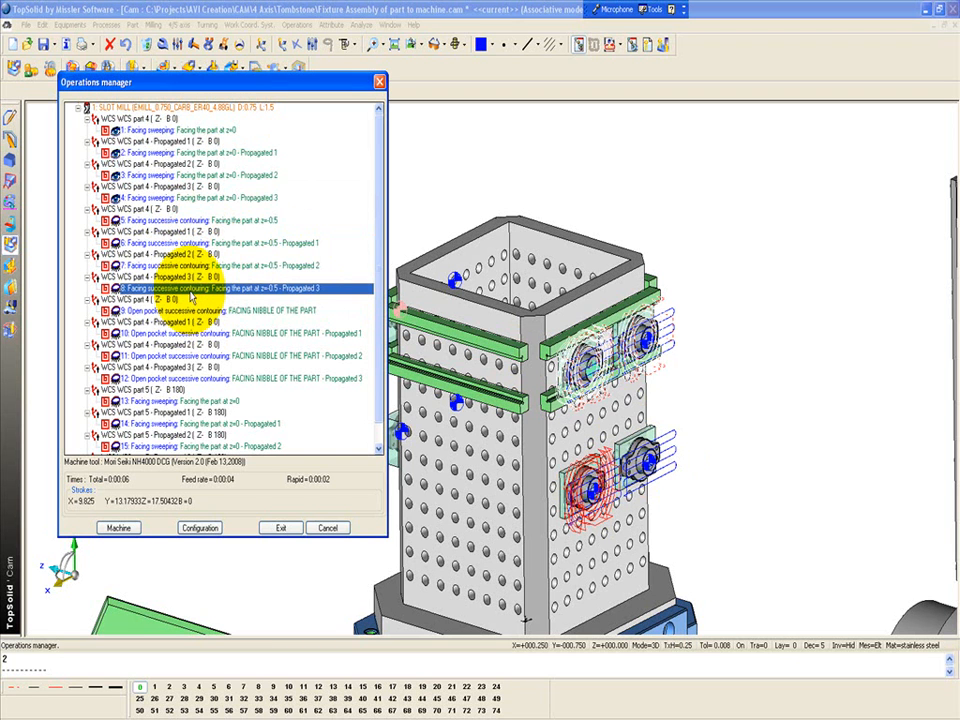
Review the operation sort method and criteria in the operations manager's configuration
{"action": "left_click", "coordinate": [199, 527]}
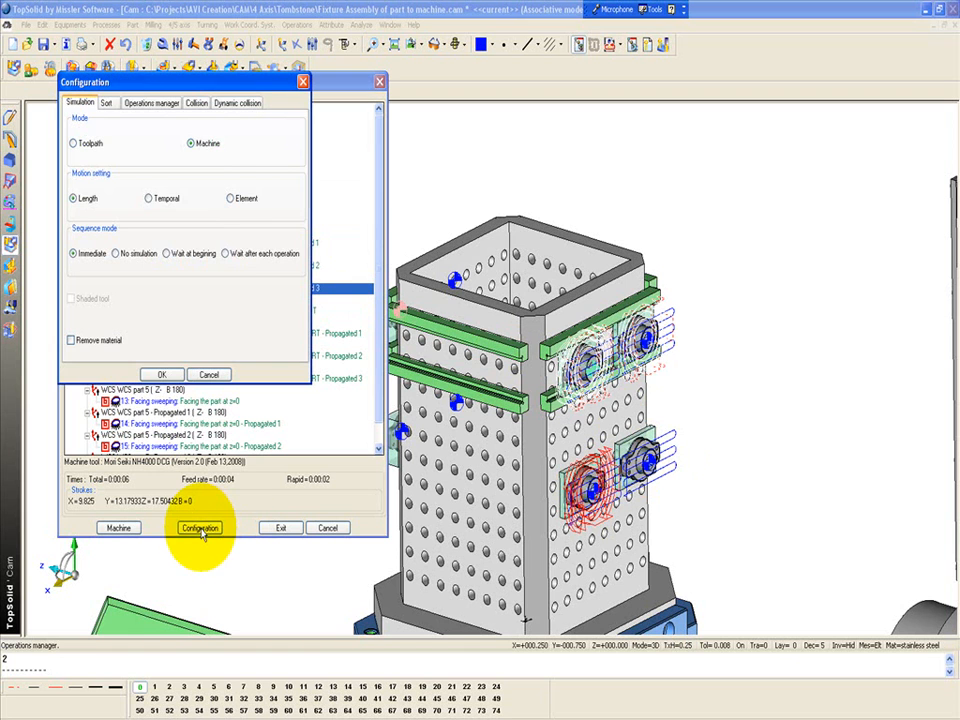
{"action": "left_click", "coordinate": [107, 103]}
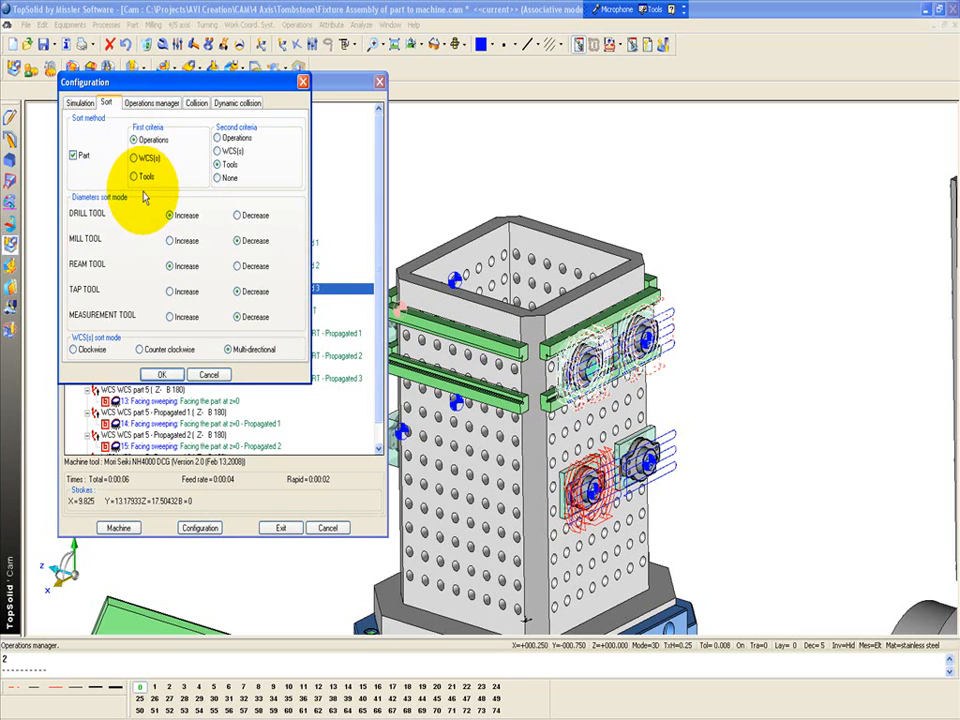
{"action": "left_click", "coordinate": [161, 374]}
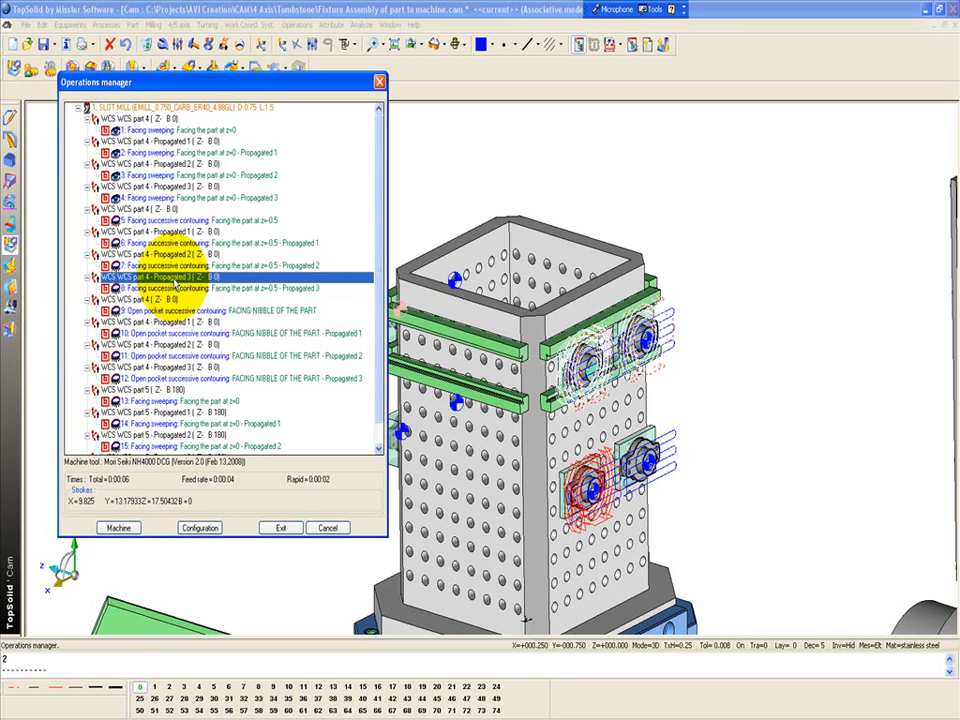
Review the complete list of machining operations and the toolpaths of facing sweeping operations 1 to 4
{"action": "key", "text": "ctrl+a"}
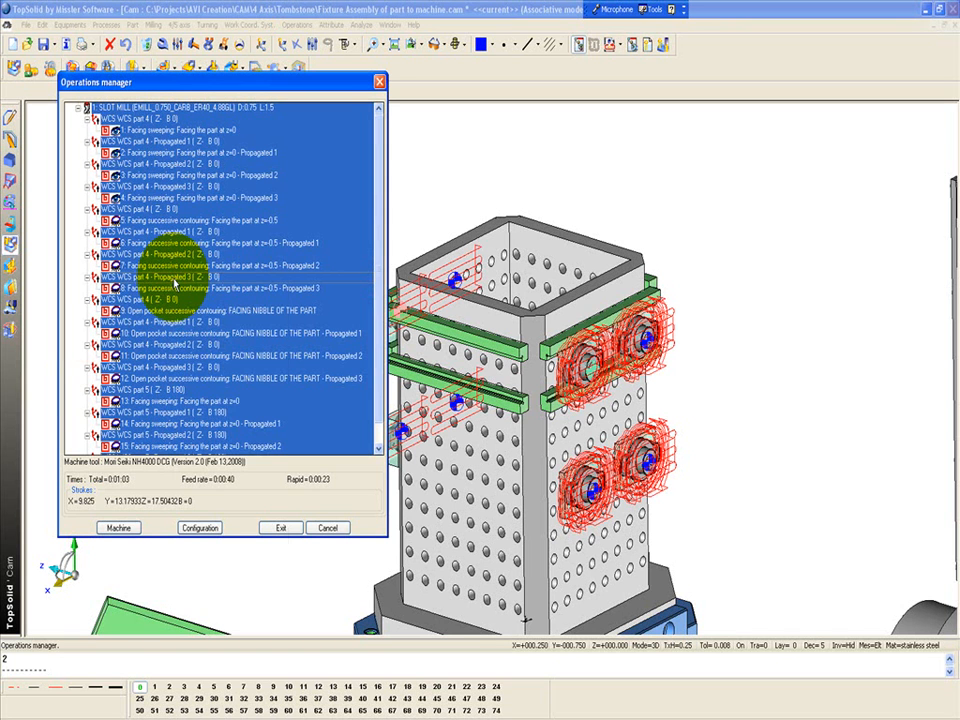
{"action": "right_click", "coordinate": [175, 285]}
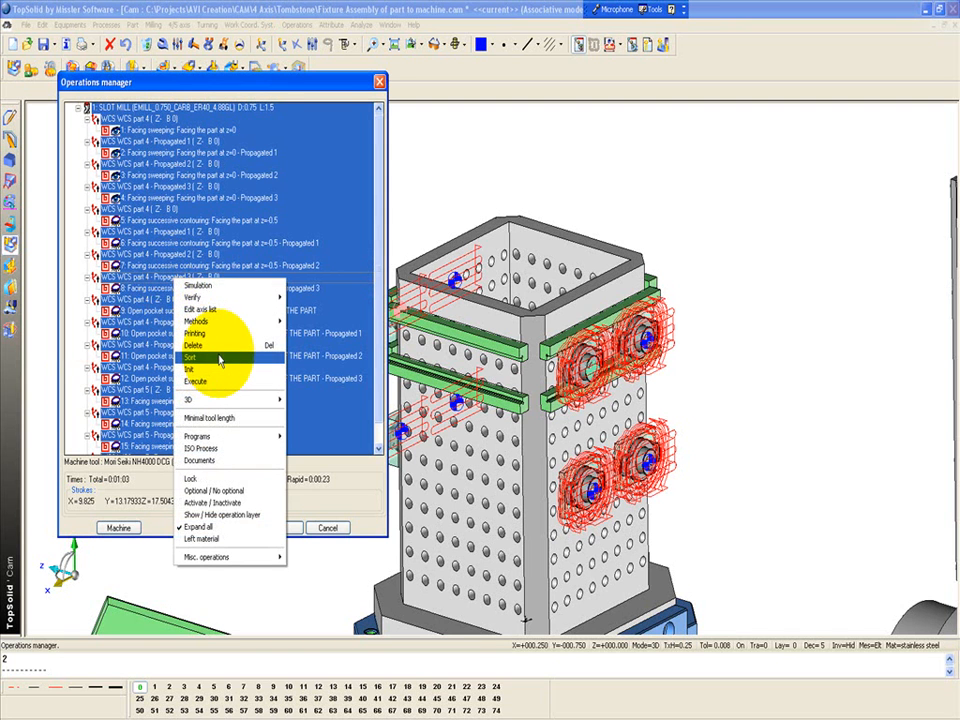
{"action": "left_click", "coordinate": [285, 235]}
{"action": "left_click_drag", "start_coordinate": [145, 198], "coordinate": [110, 128]}
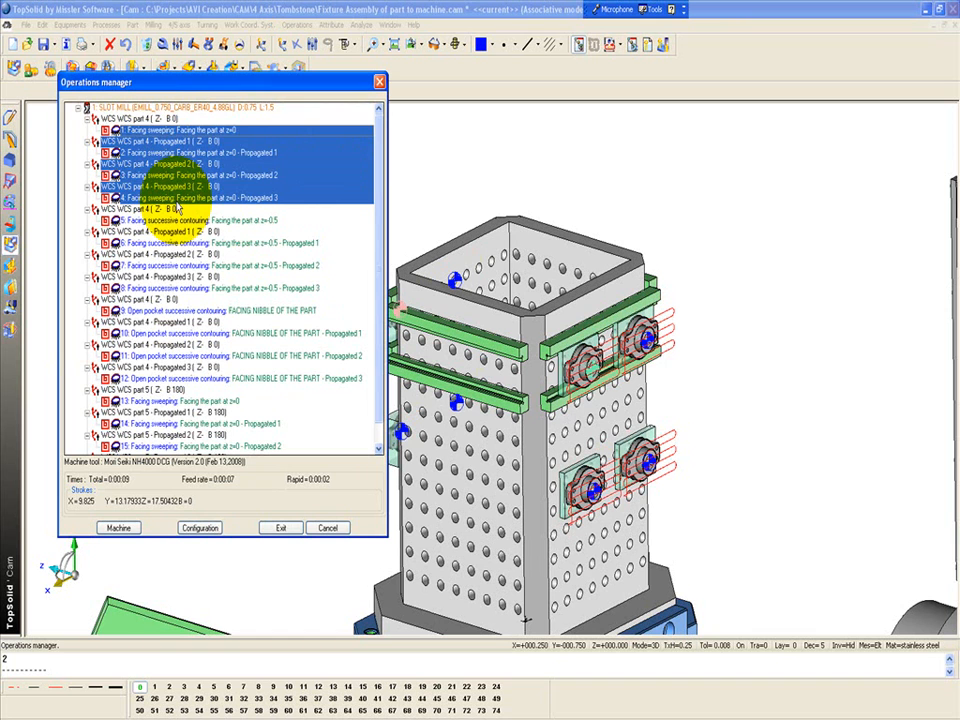
{"action": "left_click", "coordinate": [175, 219]}
{"action": "left_click", "coordinate": [170, 130]}
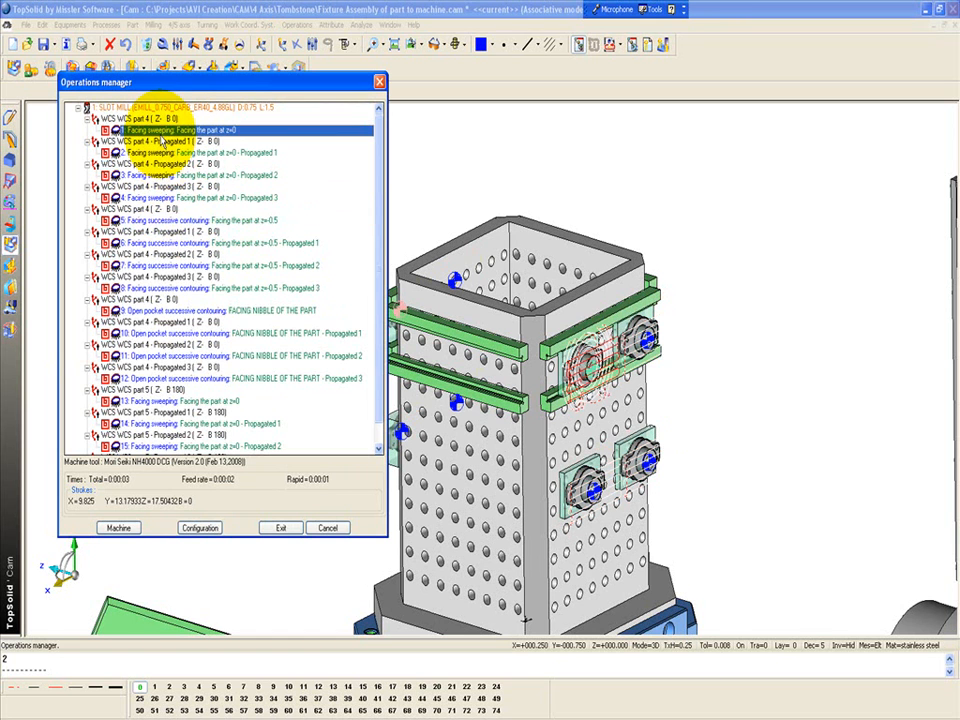
Try to post-process all the machining operations with the ISO process, and close the post-processor
{"action": "key", "text": "ctrl+a"}
{"action": "right_click", "coordinate": [160, 140]}
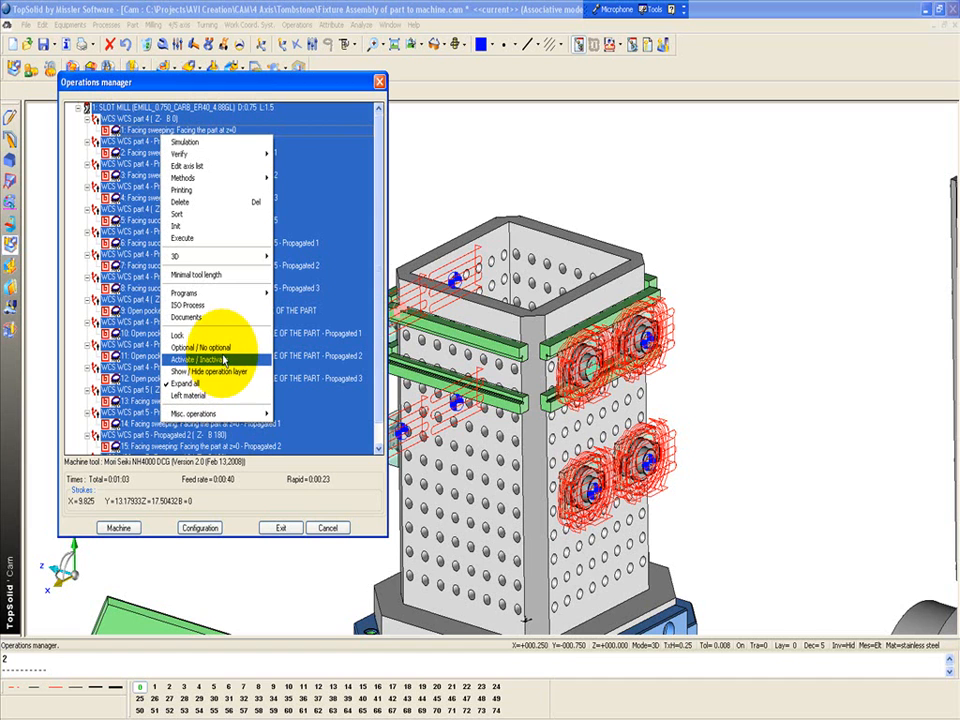
{"action": "left_click", "coordinate": [234, 306]}
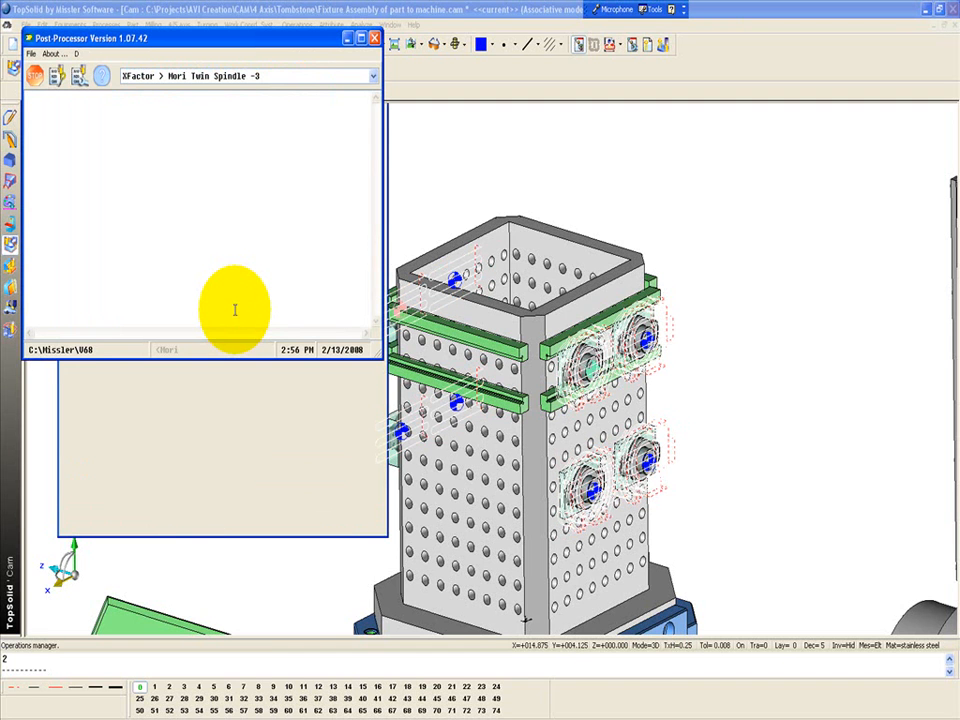
{"action": "left_click", "coordinate": [374, 38]}
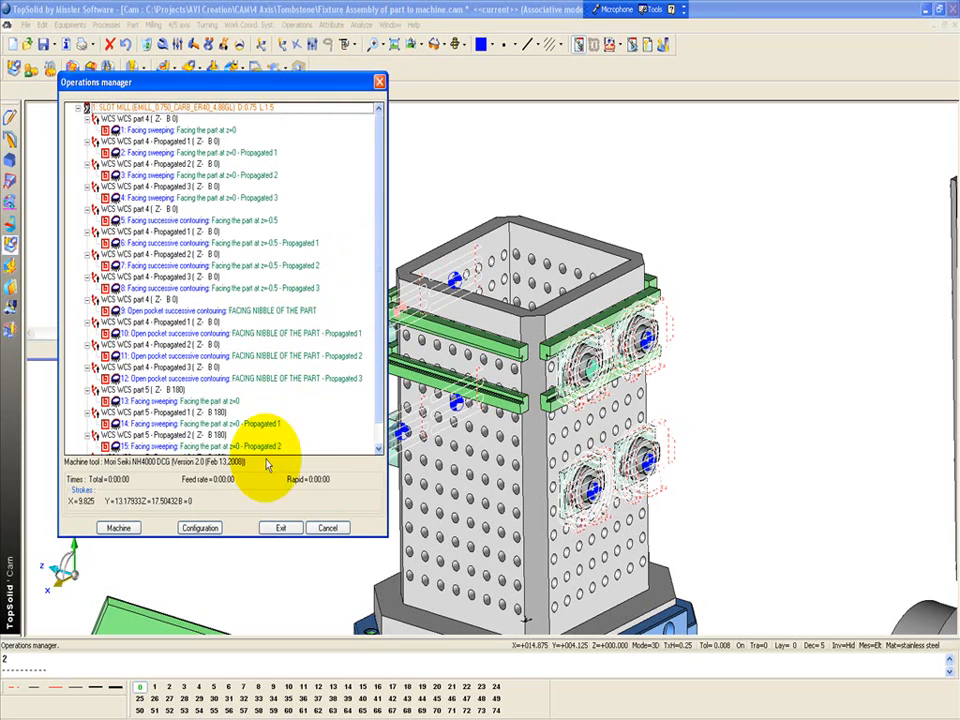
Exit the operations manager and set the work offset of WCS part 4 to 1 in its WCS list
{"action": "left_click", "coordinate": [285, 531]}
{"action": "scroll", "coordinate": [602, 381], "scroll_direction": "up", "scroll_amount": 5}
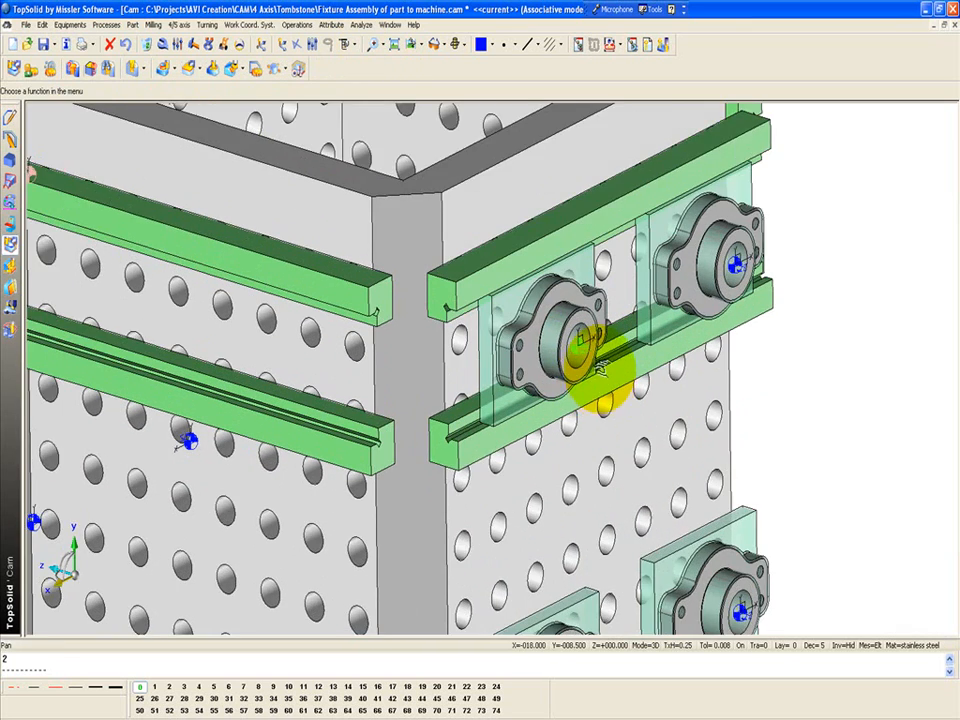
{"action": "middle_click_drag", "start_coordinate": [604, 379], "coordinate": [430, 218]}
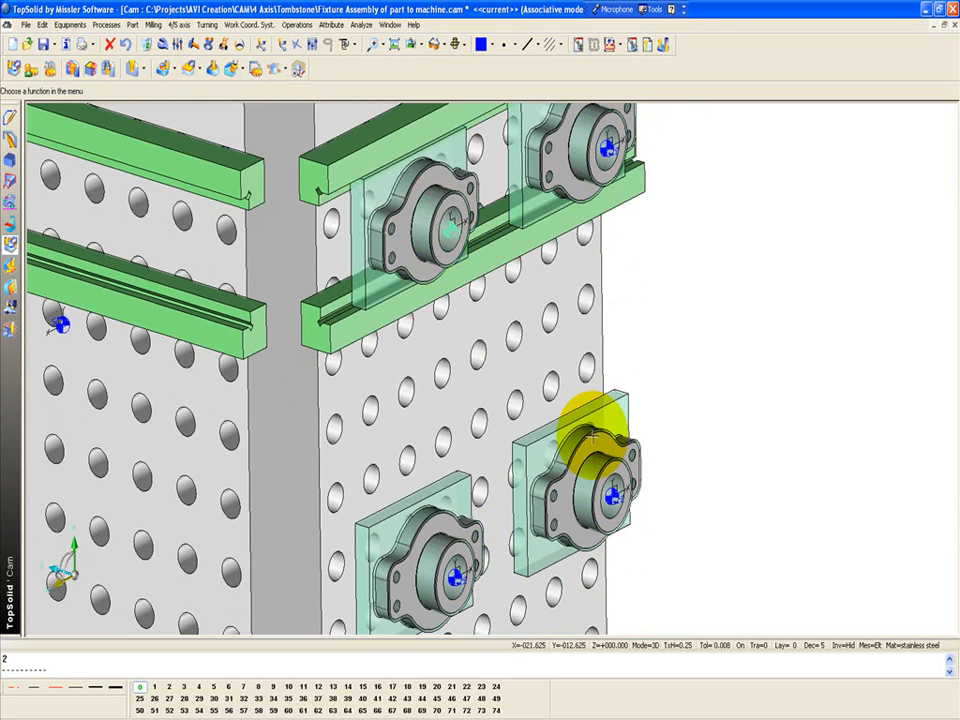
{"action": "scroll", "coordinate": [458, 232], "scroll_direction": "up", "scroll_amount": 1}
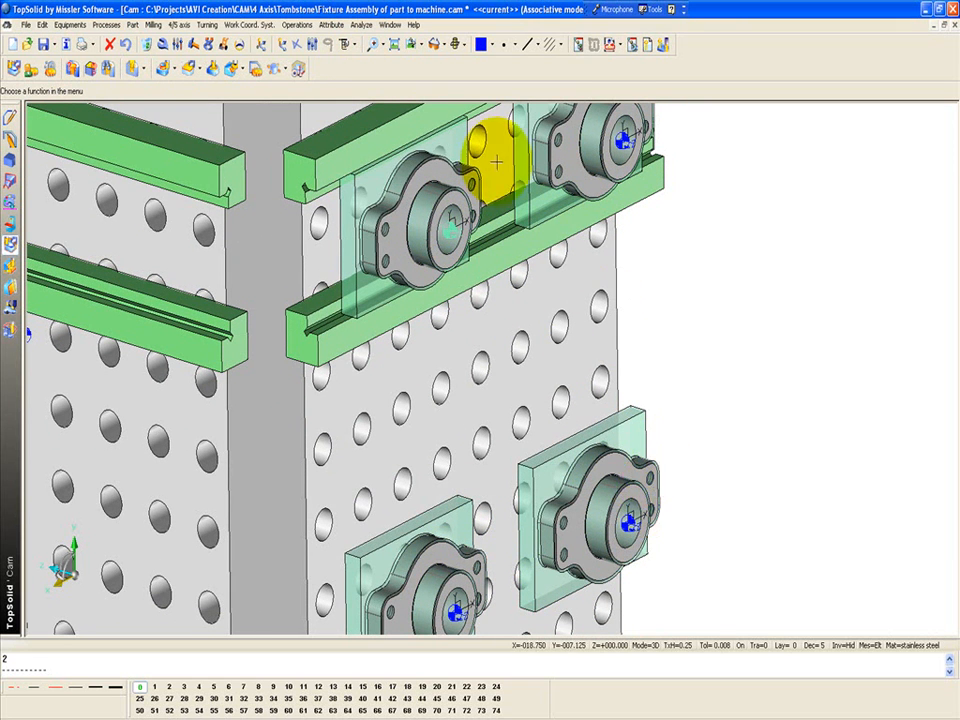
{"action": "left_click", "coordinate": [654, 48]}
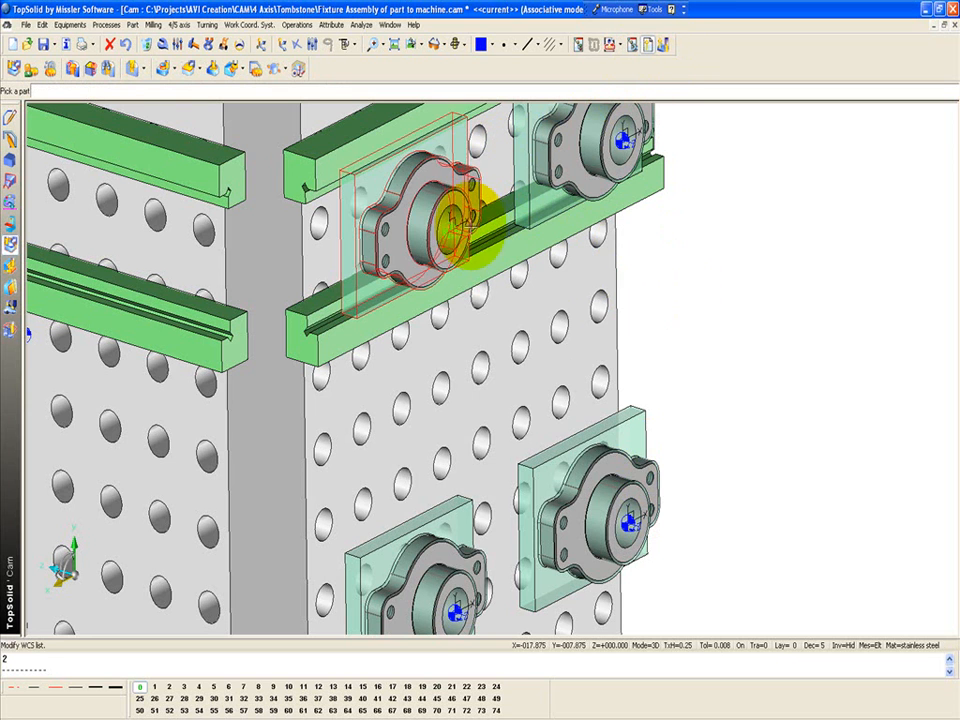
{"action": "left_click", "coordinate": [455, 218]}
{"action": "double_click", "coordinate": [130, 129]}
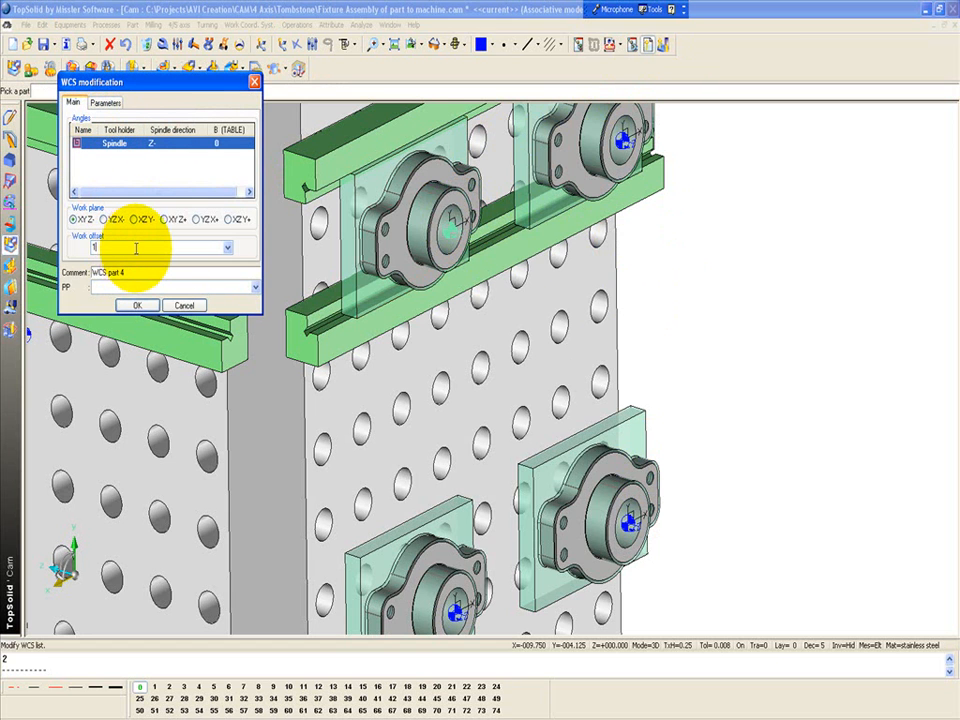
{"action": "left_click", "coordinate": [137, 305]}
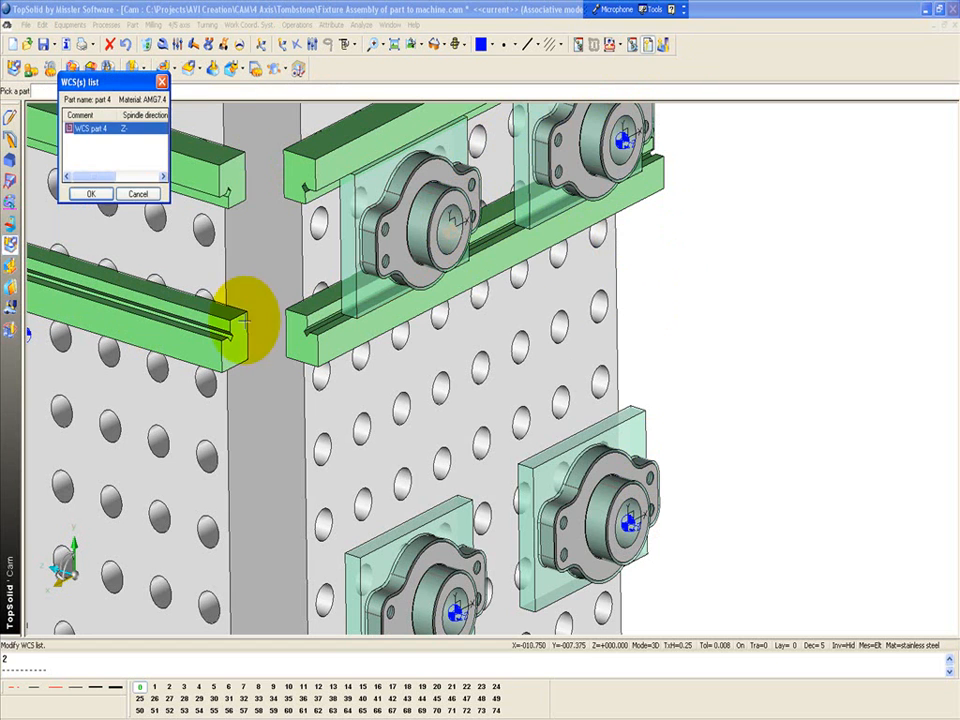
{"action": "left_click", "coordinate": [90, 194]}
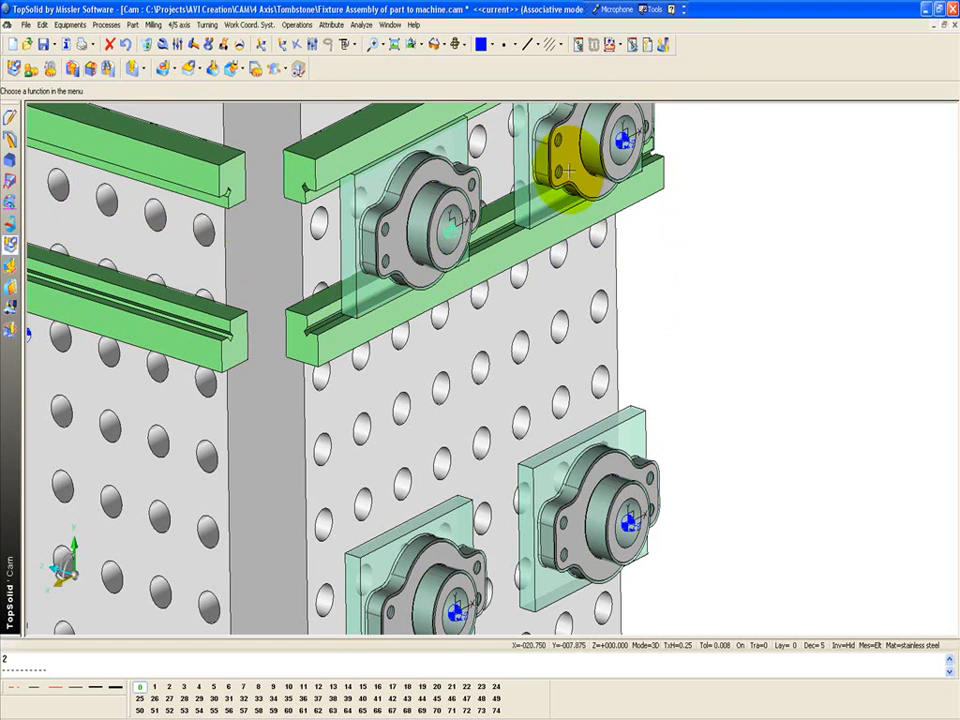
Set the work offset of WCS part 4 - Propagated 1, on the neighbouring part in the upper row, to 2
{"action": "left_click", "coordinate": [645, 45]}
{"action": "left_click", "coordinate": [615, 130]}
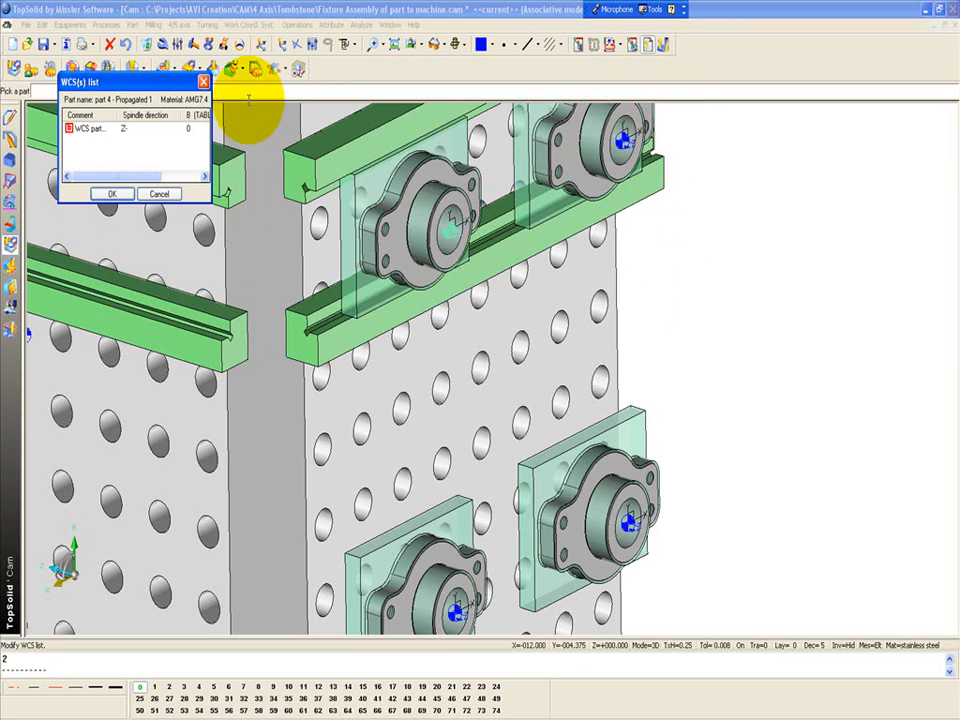
{"action": "double_click", "coordinate": [105, 128]}
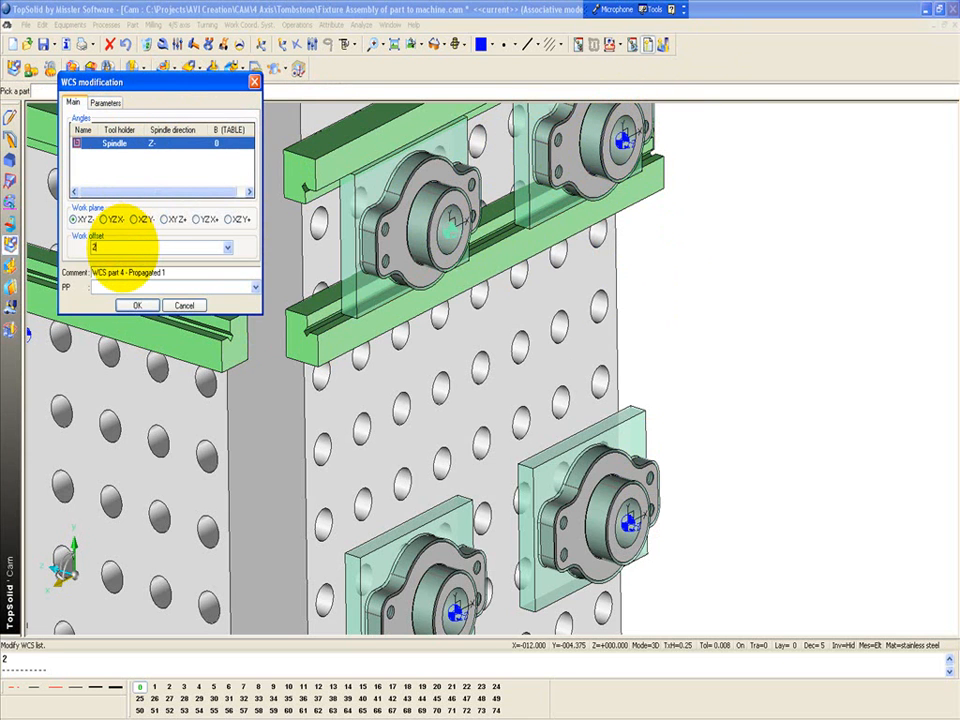
{"action": "key", "text": "Return"}
{"action": "left_click", "coordinate": [111, 193]}
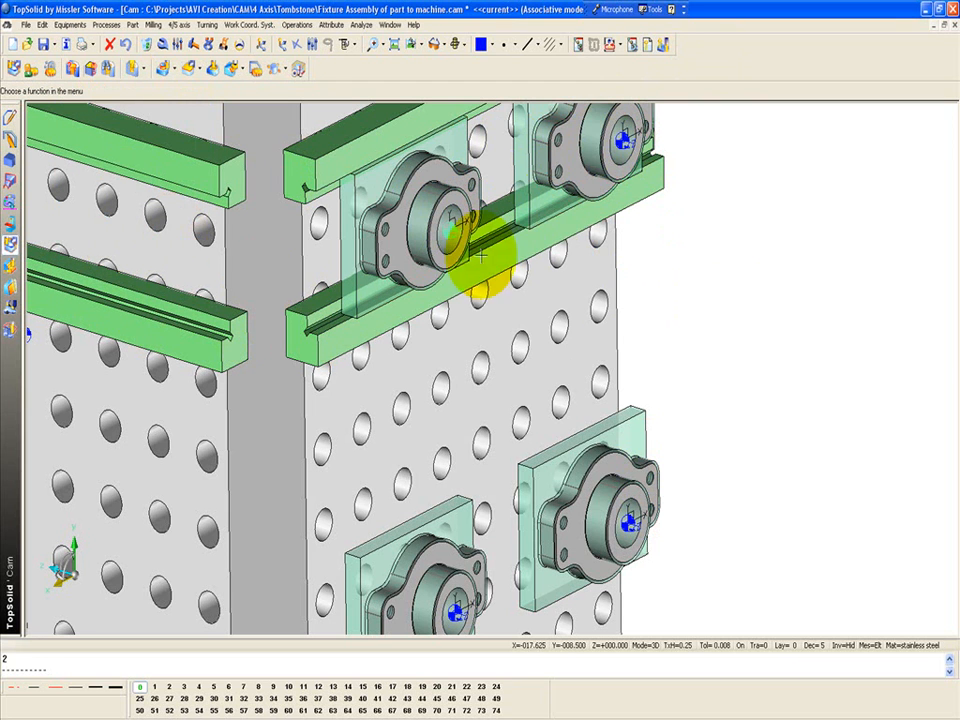
Set the work offset of WCS part 4 - Propagated 3, below the original part, to 4
{"action": "left_click", "coordinate": [647, 47]}
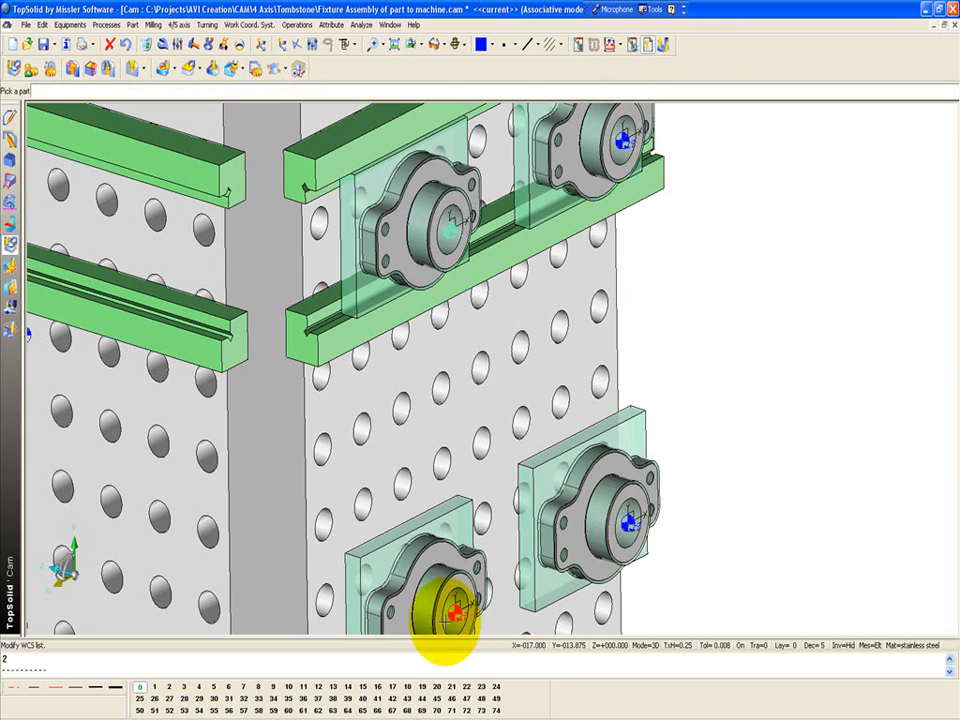
{"action": "left_click", "coordinate": [438, 572]}
{"action": "double_click", "coordinate": [128, 130]}
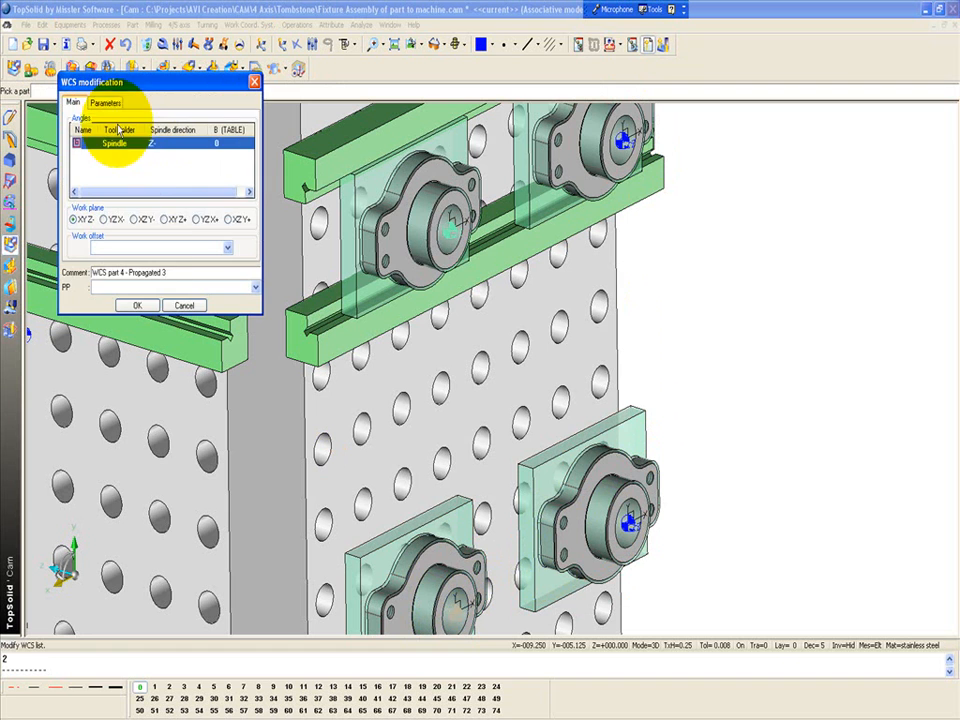
{"action": "type", "text": "4"}
{"action": "key", "text": "Return"}
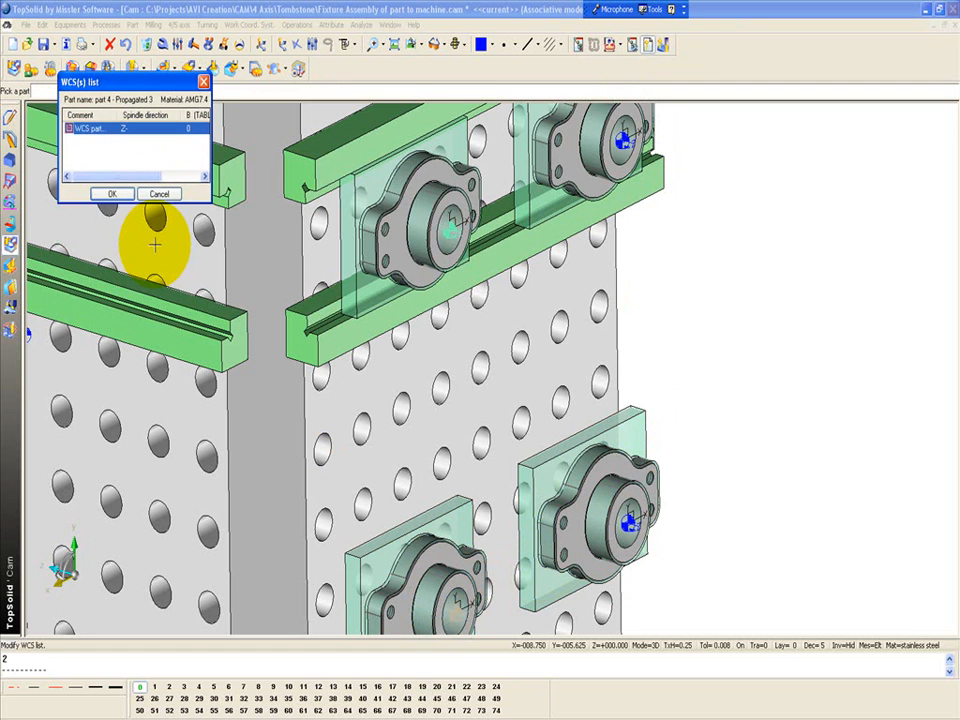
{"action": "left_click", "coordinate": [117, 193]}
Modify the WCS list of part 4 - Propagated 2 to assign its work offset
{"action": "middle_click_drag", "start_coordinate": [673, 355], "coordinate": [595, 226]}
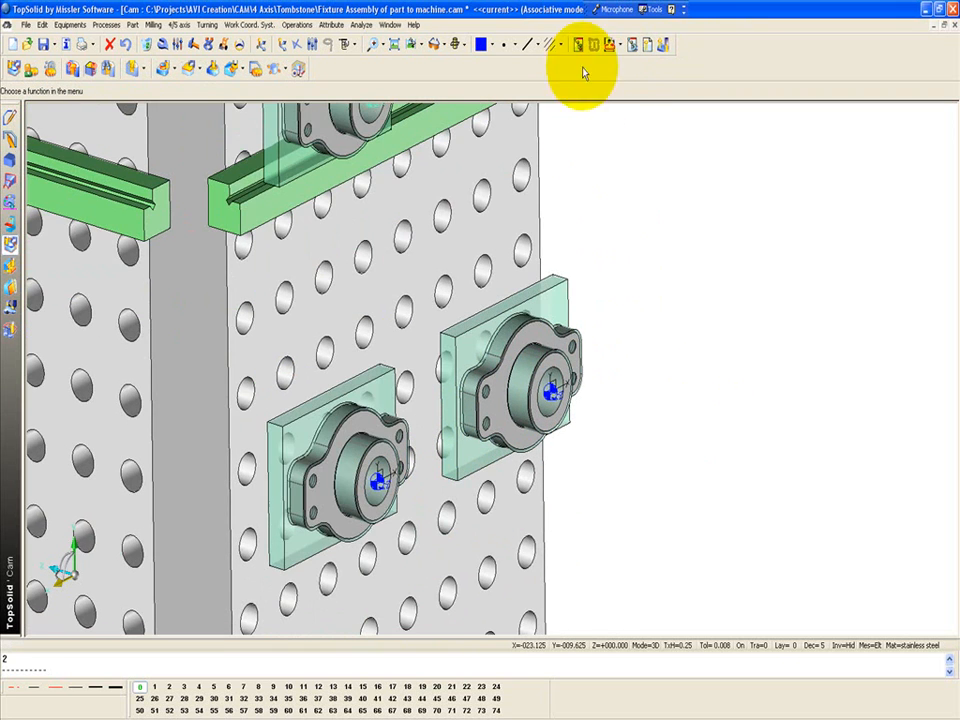
{"action": "left_click", "coordinate": [647, 46]}
{"action": "double_click", "coordinate": [107, 130]}
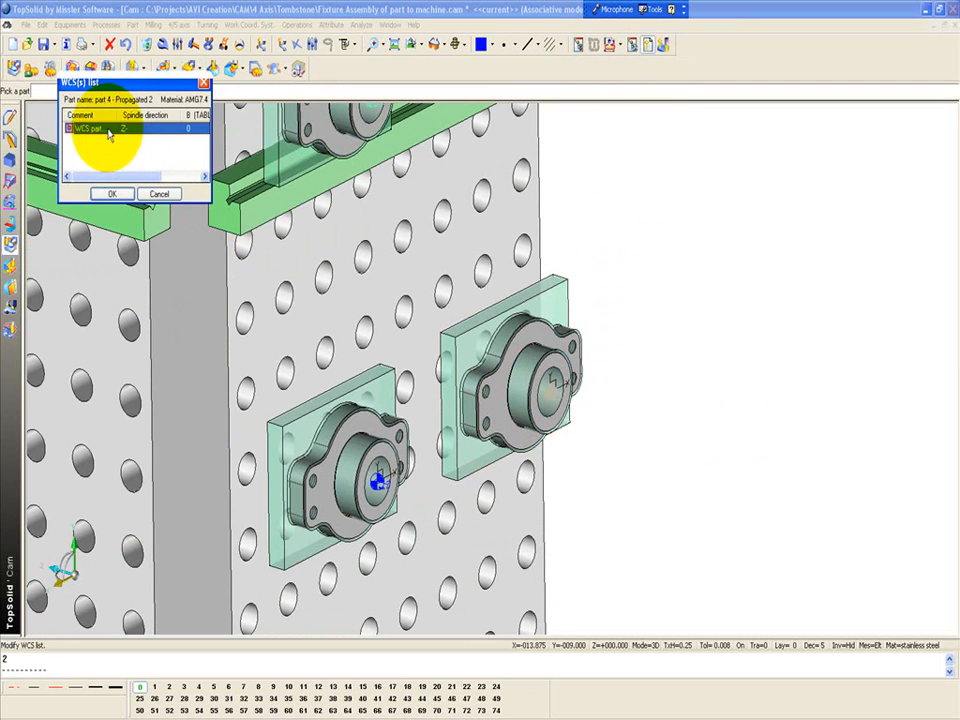
{"action": "left_click", "coordinate": [137, 305]}
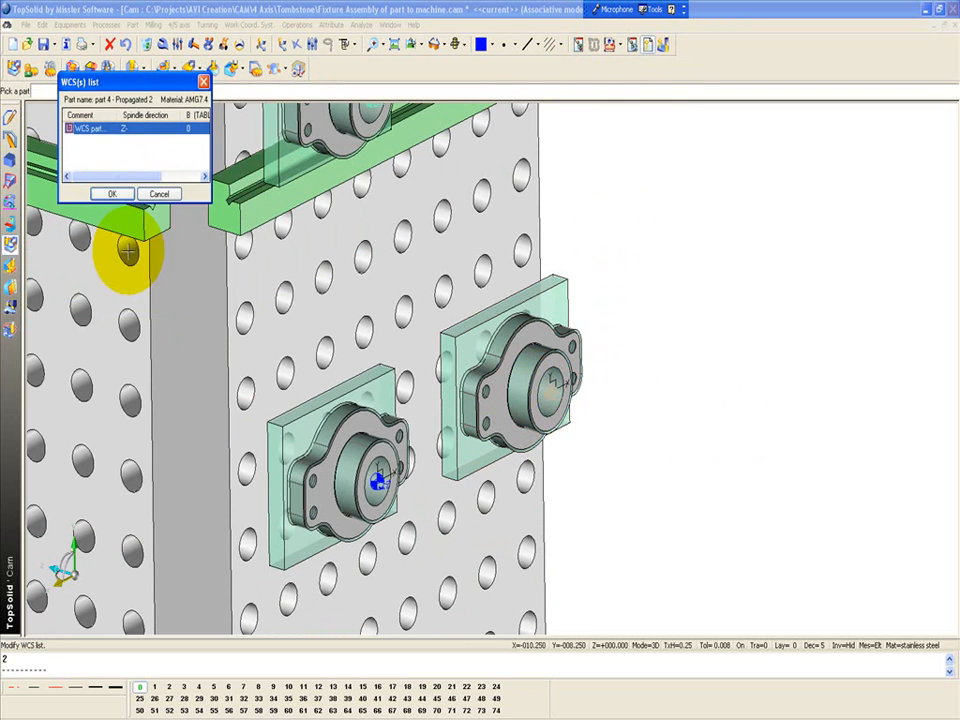
{"action": "left_click", "coordinate": [118, 193]}
Set the work offset of WCS part 5, on the tombstone face at B 180, to 5
{"action": "scroll", "coordinate": [488, 445], "scroll_direction": "down", "scroll_amount": 3}
{"action": "scroll", "coordinate": [489, 443], "scroll_direction": "down", "scroll_amount": 2}
{"action": "middle_click_drag", "start_coordinate": [385, 424], "coordinate": [527, 418]}
{"action": "middle_click_drag", "start_coordinate": [282, 326], "coordinate": [404, 424]}
{"action": "scroll", "coordinate": [326, 322], "scroll_direction": "up", "scroll_amount": 3}
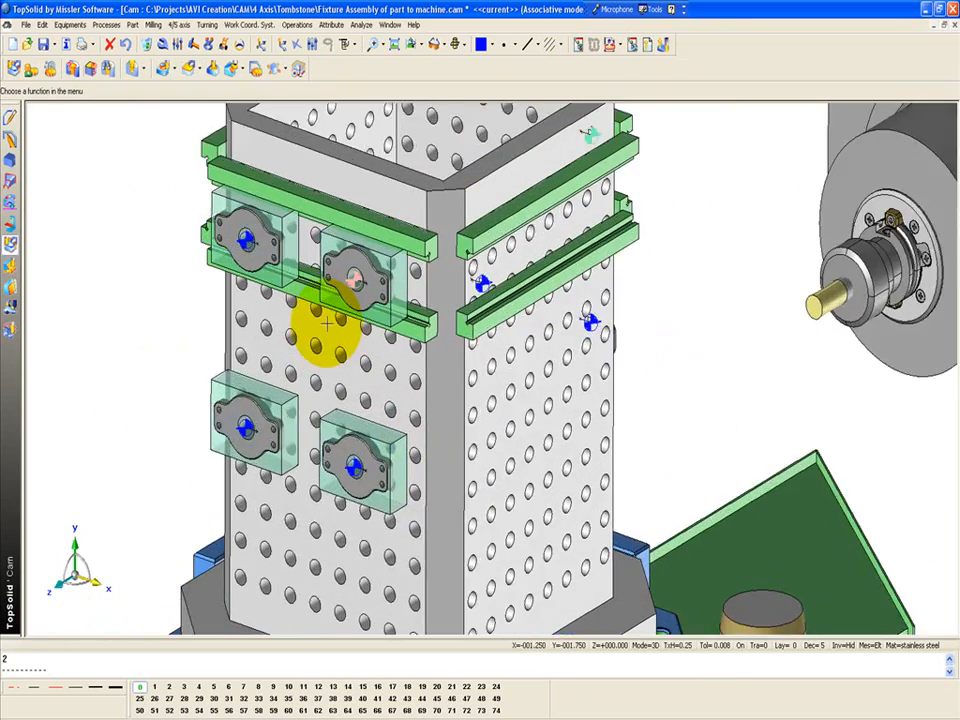
{"action": "left_click", "coordinate": [646, 45]}
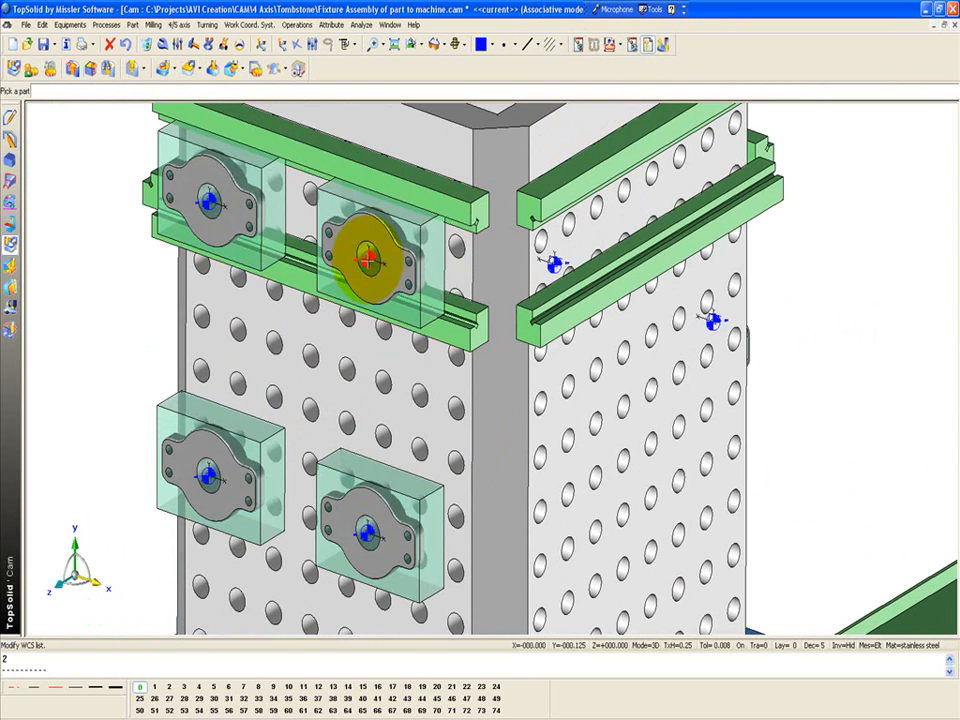
{"action": "left_click", "coordinate": [366, 255]}
{"action": "double_click", "coordinate": [117, 130]}
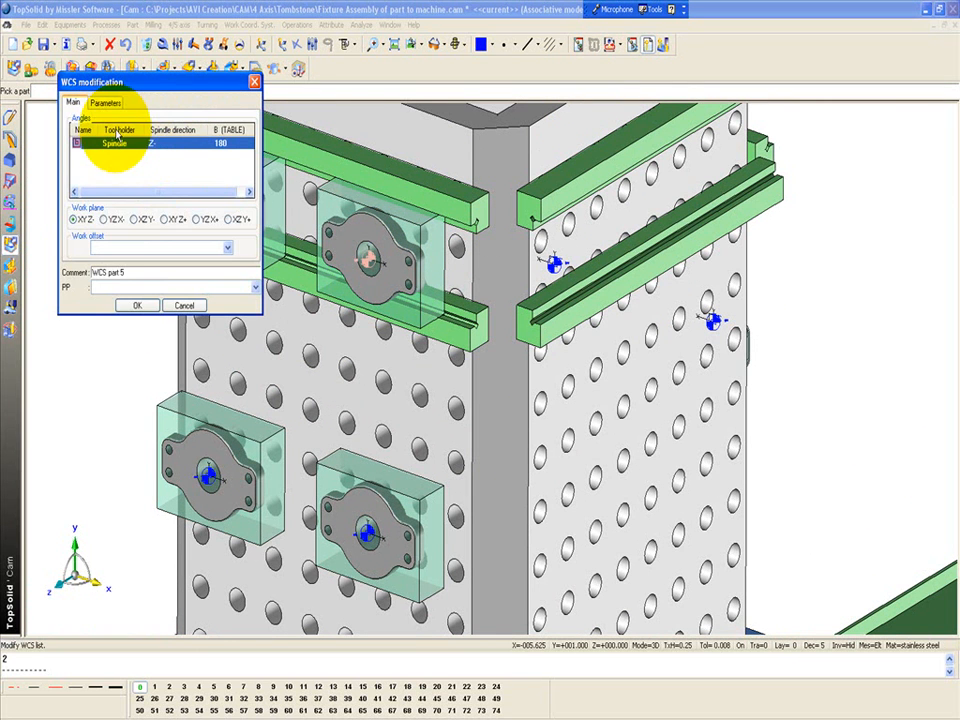
{"action": "left_click", "coordinate": [136, 305]}
{"action": "left_click", "coordinate": [98, 194]}
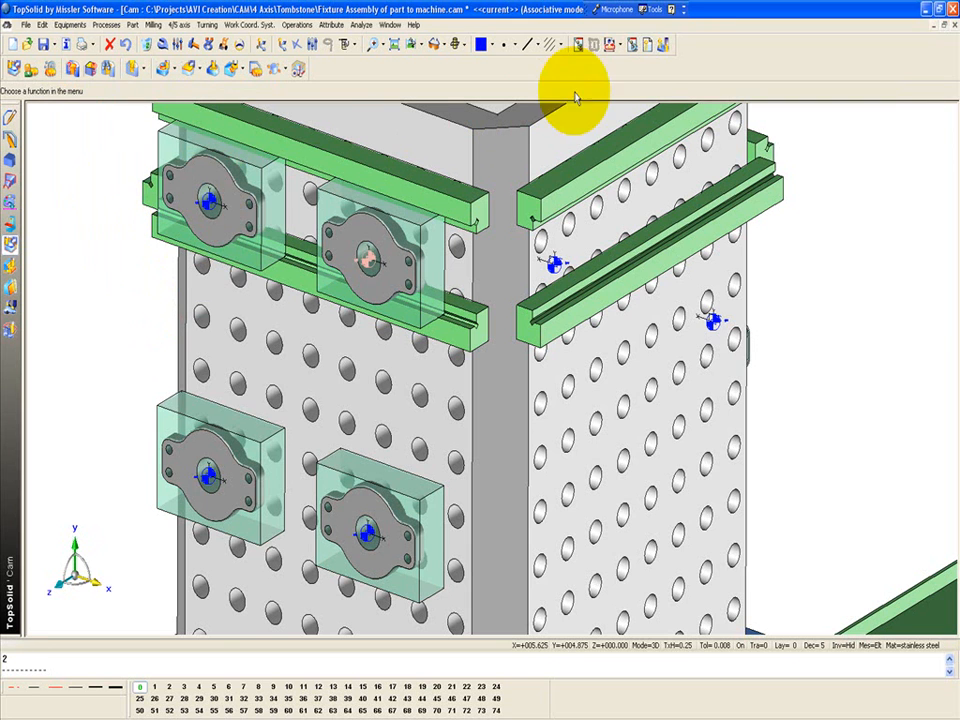
Set the work offset of WCS part 5 - Propagated 1, beside the original part, to 6
{"action": "left_click", "coordinate": [647, 44]}
{"action": "left_click", "coordinate": [205, 198]}
{"action": "double_click", "coordinate": [117, 133]}
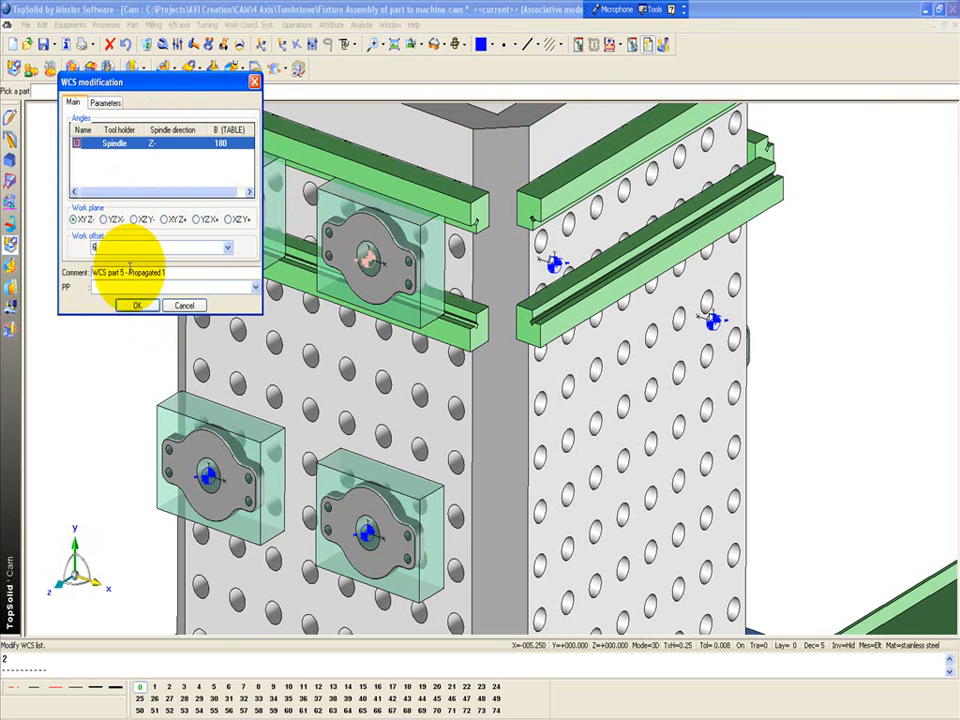
{"action": "left_click", "coordinate": [136, 305]}
{"action": "left_click", "coordinate": [102, 194]}
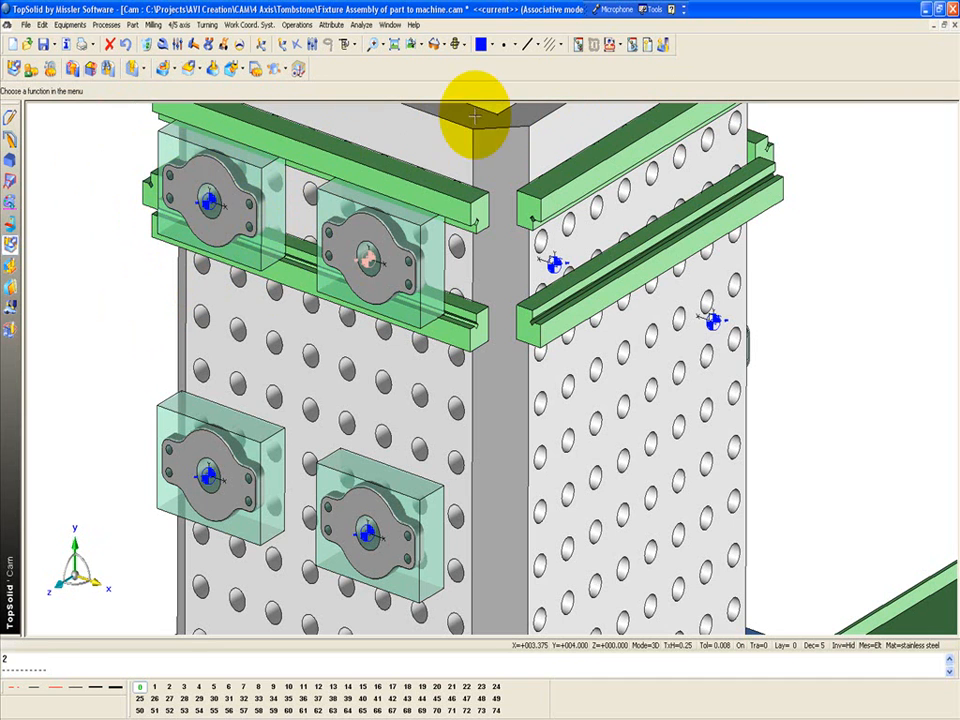
Set the work offset of WCS part 5 - Propagated 3, below the original part, to 7
{"action": "left_click", "coordinate": [647, 44]}
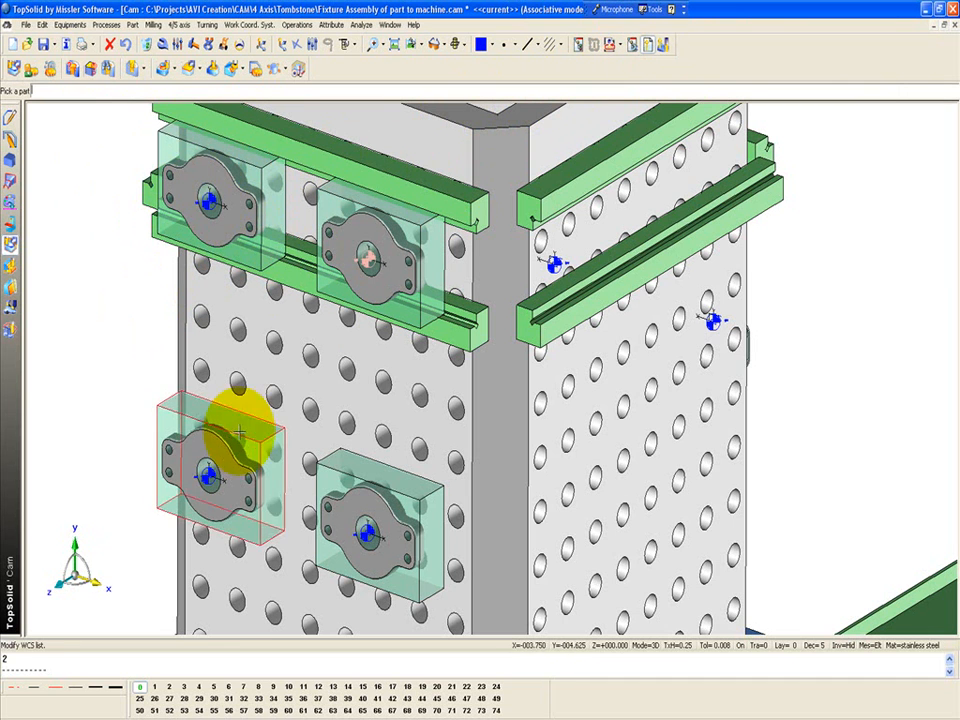
{"action": "left_click", "coordinate": [350, 528]}
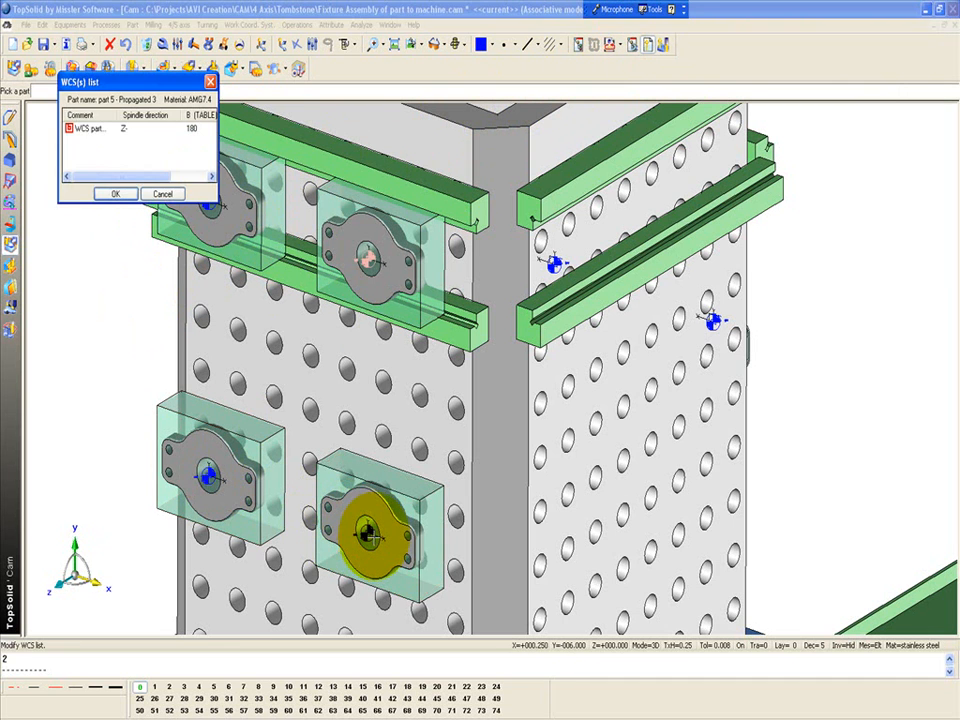
{"action": "double_click", "coordinate": [145, 135]}
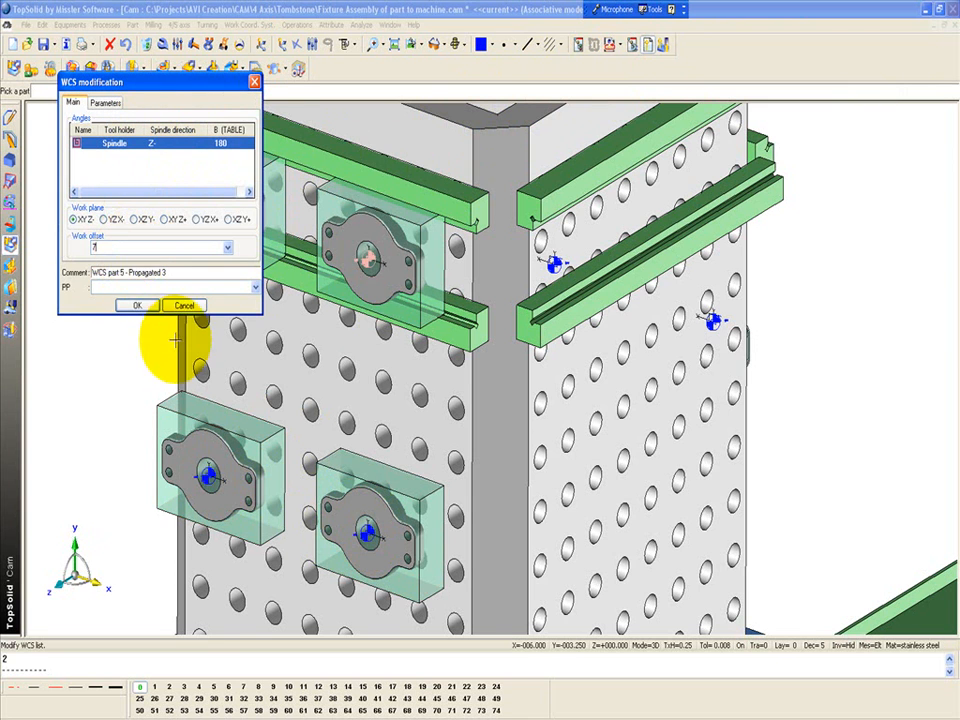
{"action": "left_click", "coordinate": [137, 305]}
{"action": "left_click", "coordinate": [117, 195]}
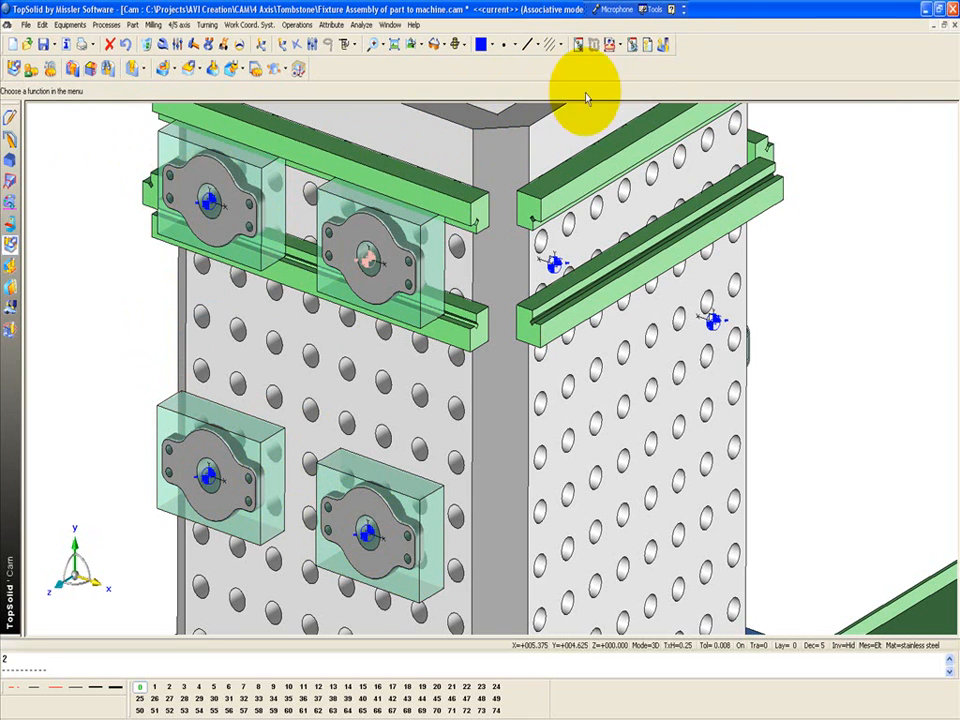
Set the work offset of WCS part 5 - Propagated 2 to 8 and save the document
{"action": "left_click", "coordinate": [640, 44]}
{"action": "left_click", "coordinate": [205, 478]}
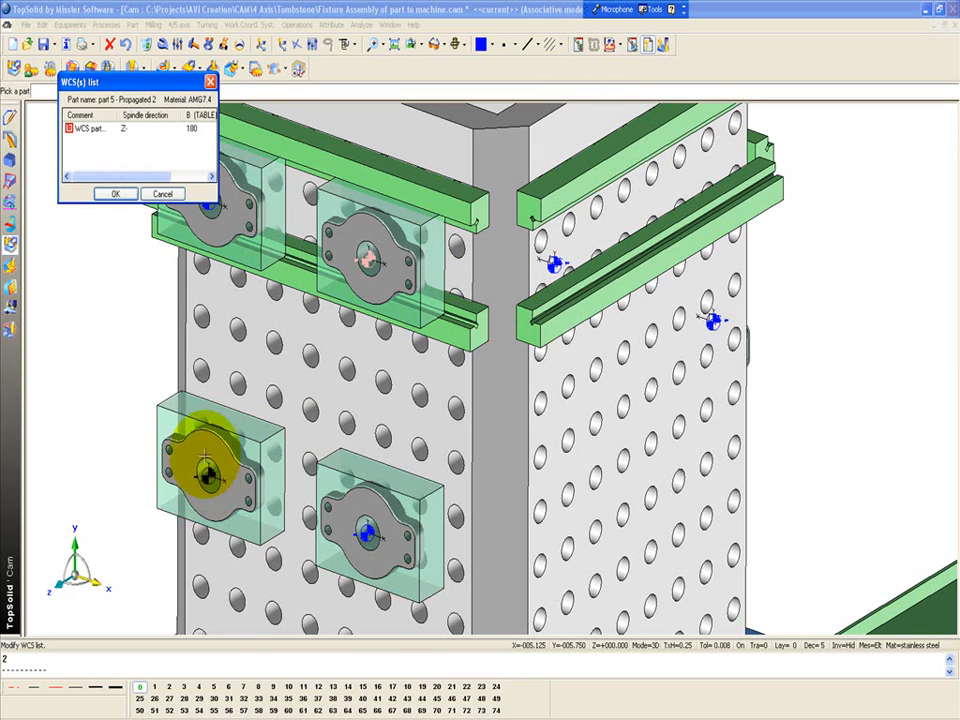
{"action": "double_click", "coordinate": [107, 135]}
{"action": "left_click", "coordinate": [127, 246]}
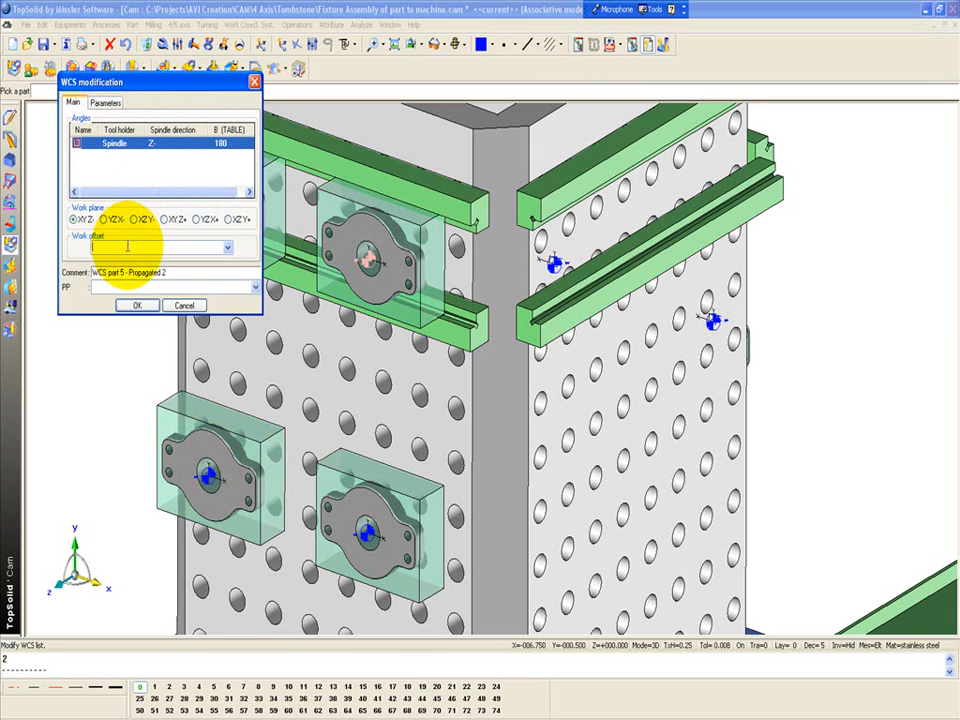
{"action": "left_click", "coordinate": [137, 305]}
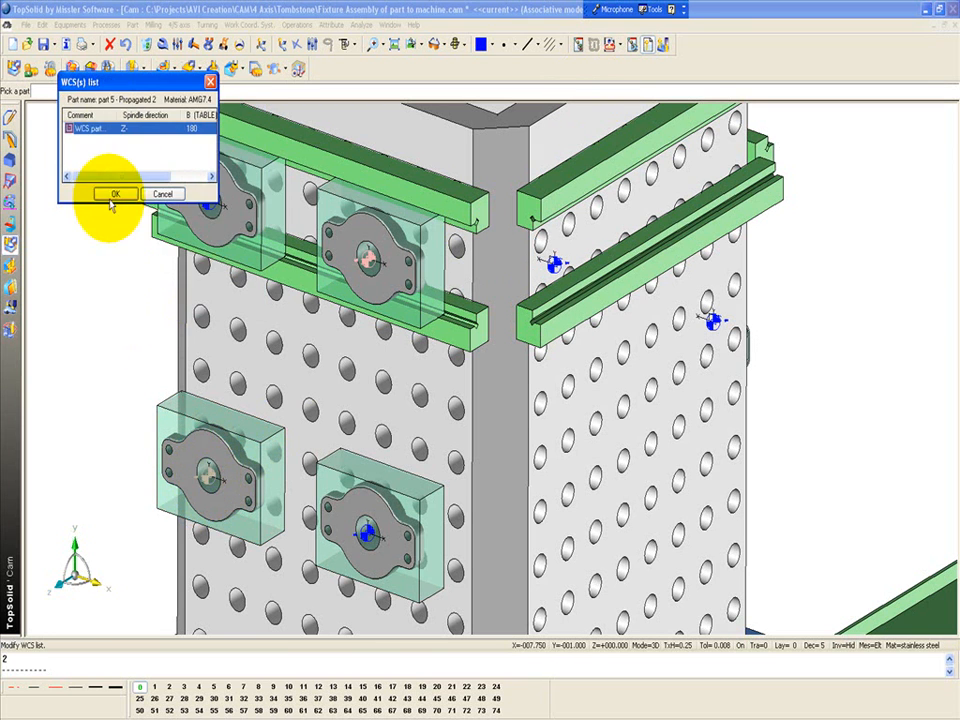
{"action": "left_click", "coordinate": [111, 195]}
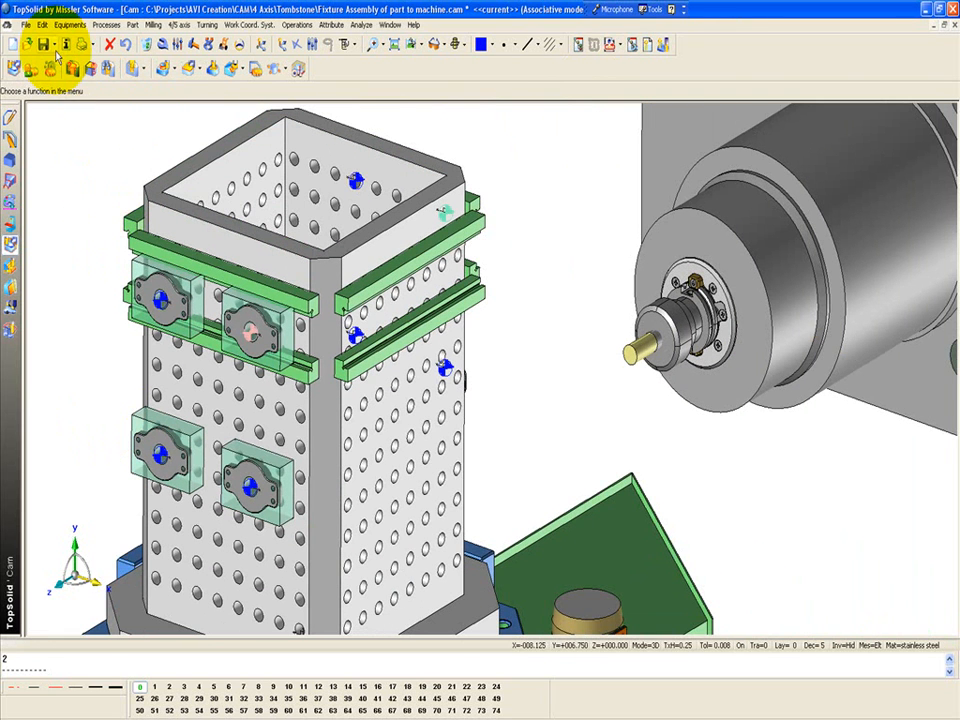
{"action": "left_click", "coordinate": [43, 44]}
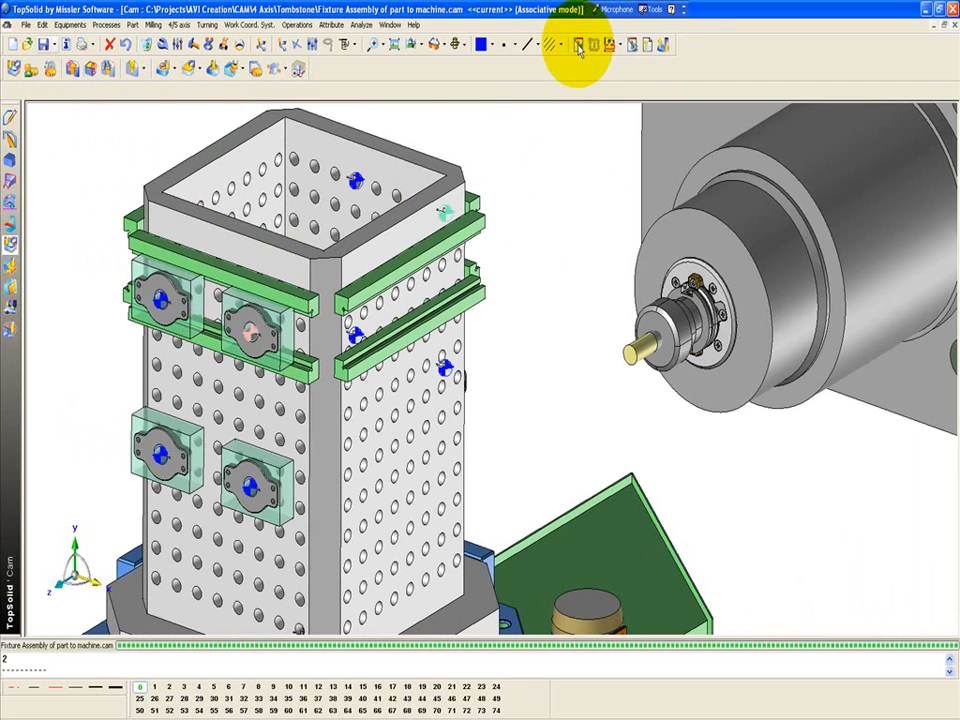
Select all operations in the operations manager and launch the ISO process for them
{"action": "left_click", "coordinate": [579, 47]}
{"action": "left_click", "coordinate": [108, 209]}
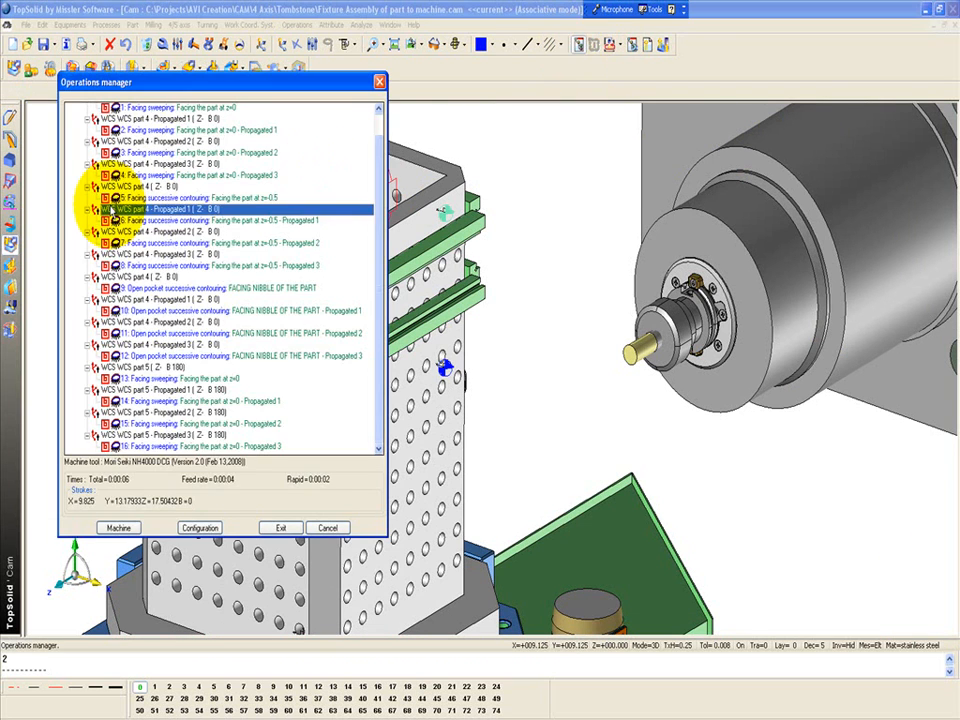
{"action": "key", "text": "ctrl+a"}
{"action": "right_click", "coordinate": [110, 200]}
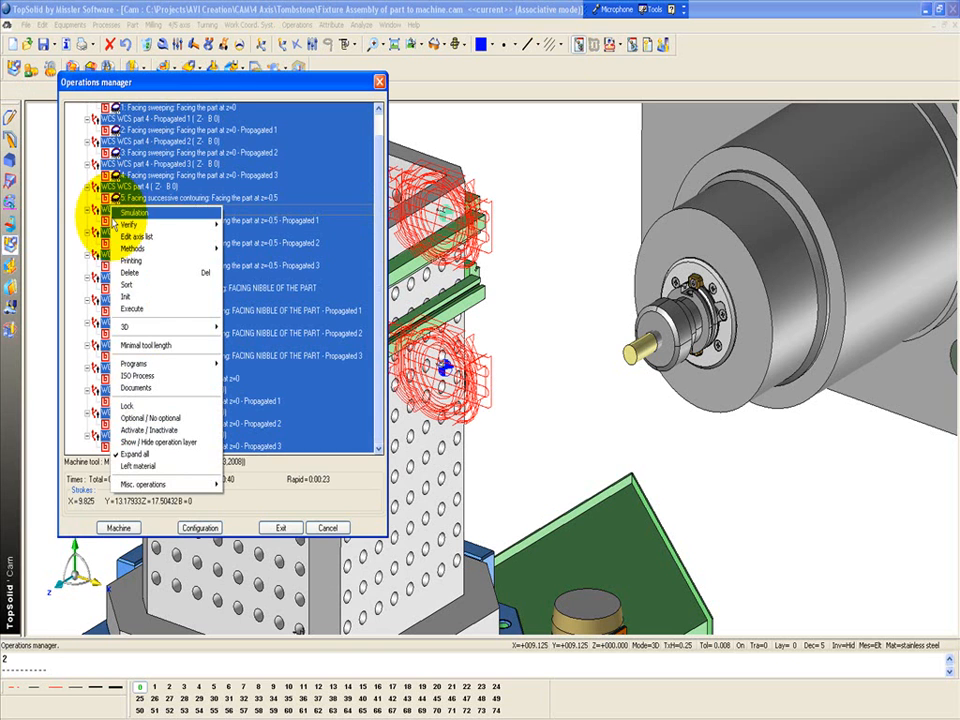
{"action": "left_click", "coordinate": [174, 378]}
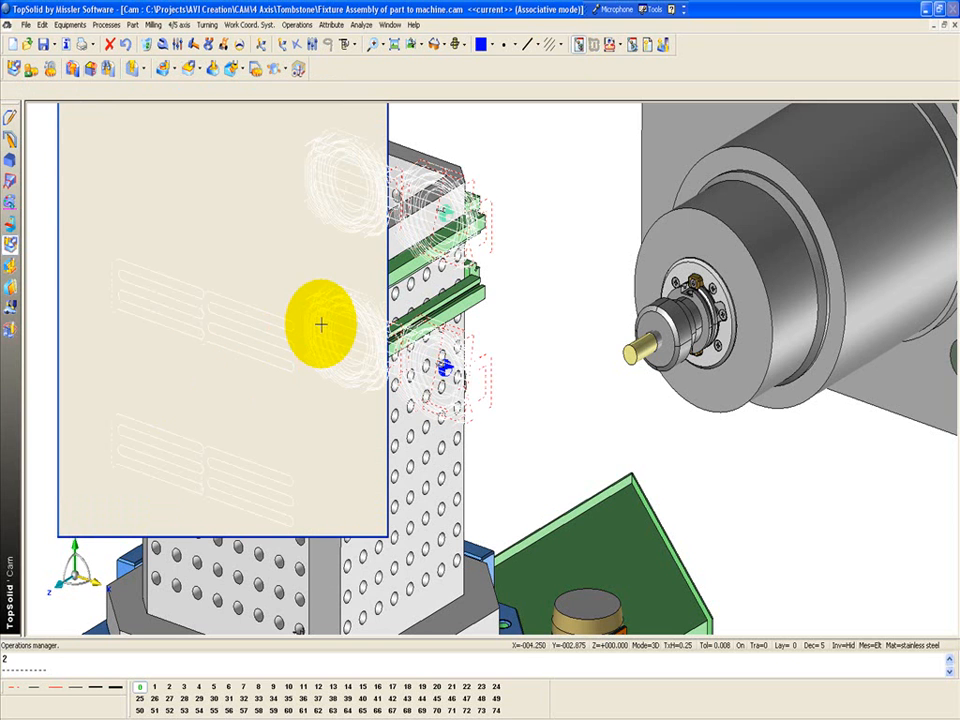
Choose the OutBack > NH-5000v2 post-processor and start generating the ISO code
{"action": "left_click", "coordinate": [210, 77]}
{"action": "scroll", "coordinate": [206, 84], "scroll_direction": "up", "scroll_amount": 8}
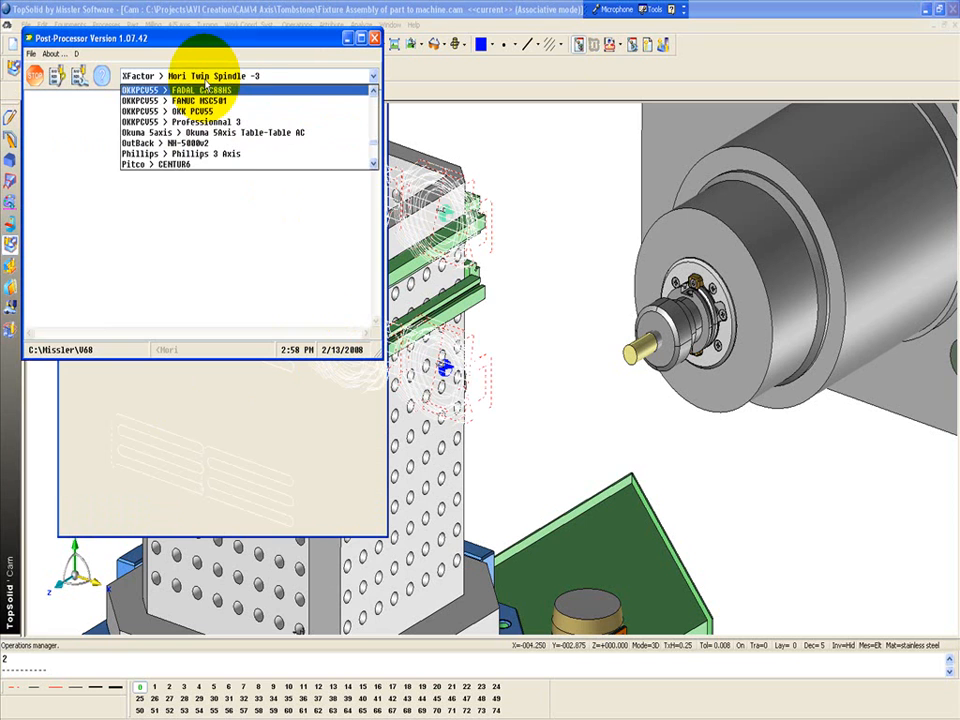
{"action": "left_click", "coordinate": [256, 148]}
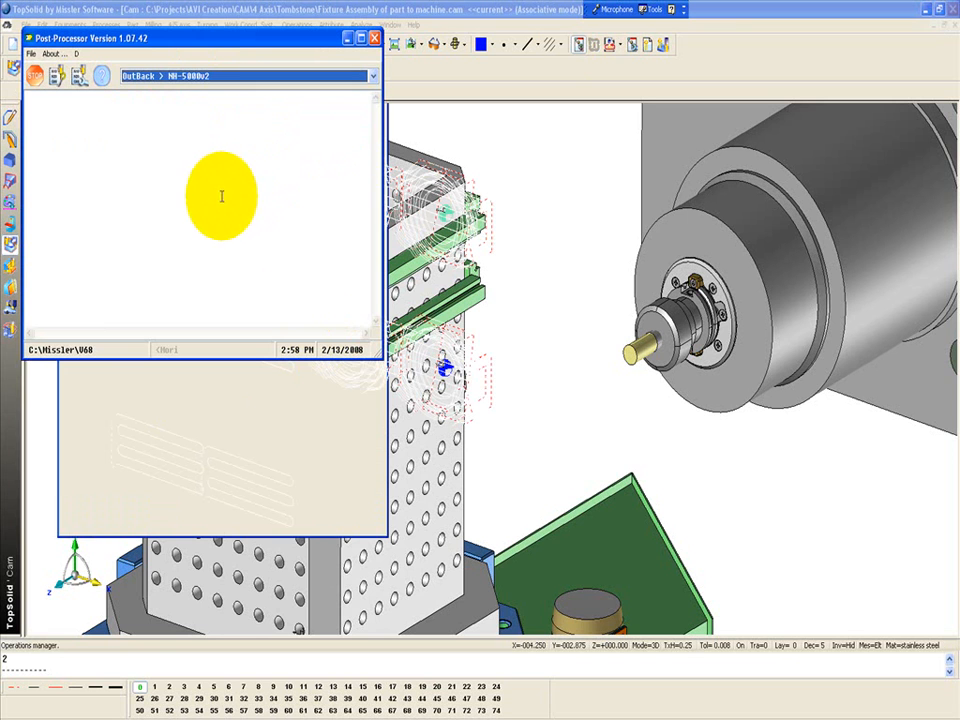
{"action": "left_click", "coordinate": [188, 76]}
{"action": "left_click", "coordinate": [228, 89]}
{"action": "left_click", "coordinate": [58, 79]}
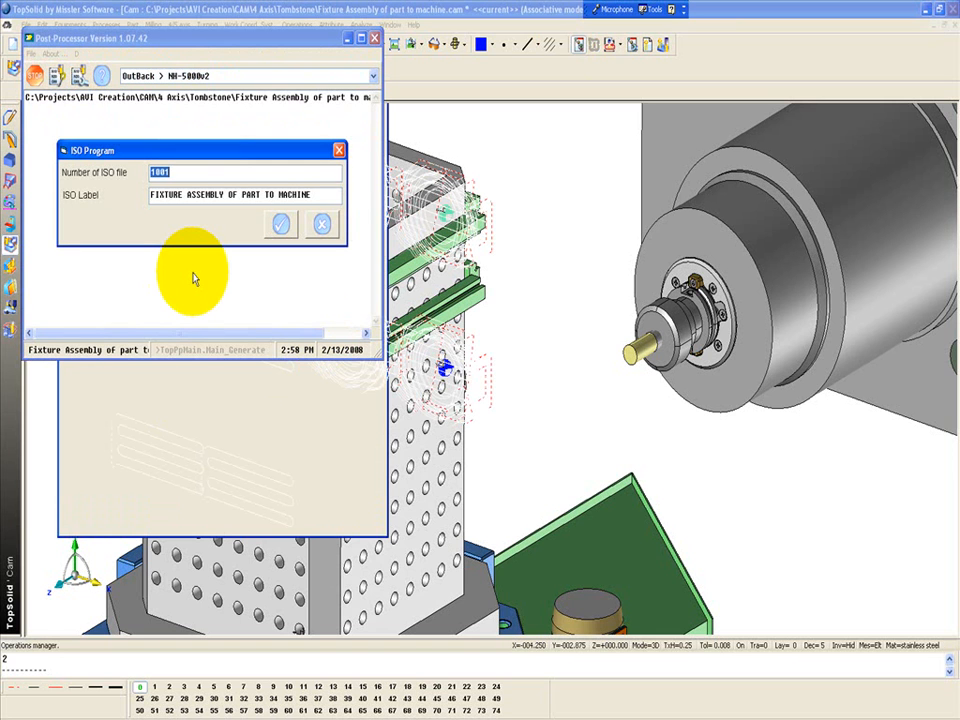
Generate ISO program 1001 as FIXTURE ASSEMBLY OF PART TO MACHINE.nc, with the subroutine starting value set to 450
{"action": "left_click", "coordinate": [281, 224]}
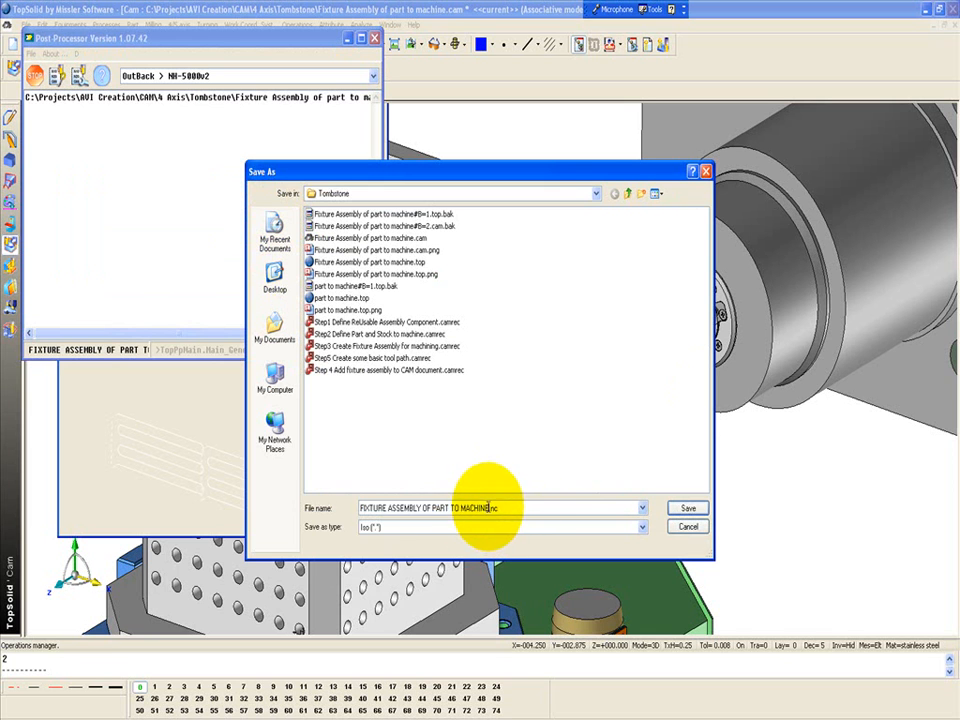
{"action": "left_click", "coordinate": [689, 510]}
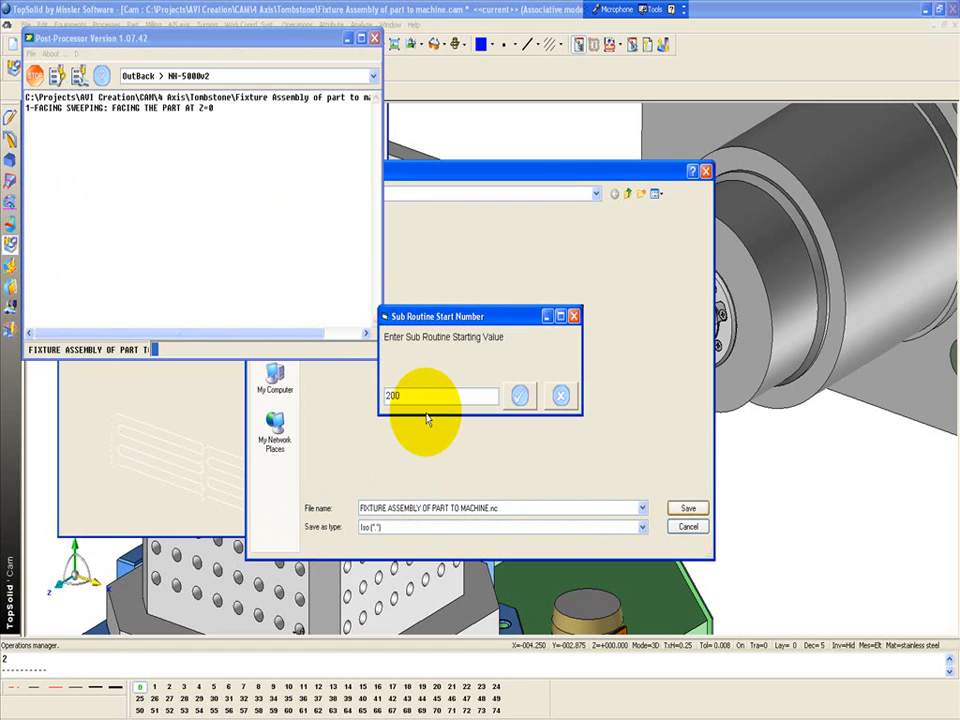
{"action": "left_click_drag", "start_coordinate": [408, 396], "coordinate": [352, 395]}
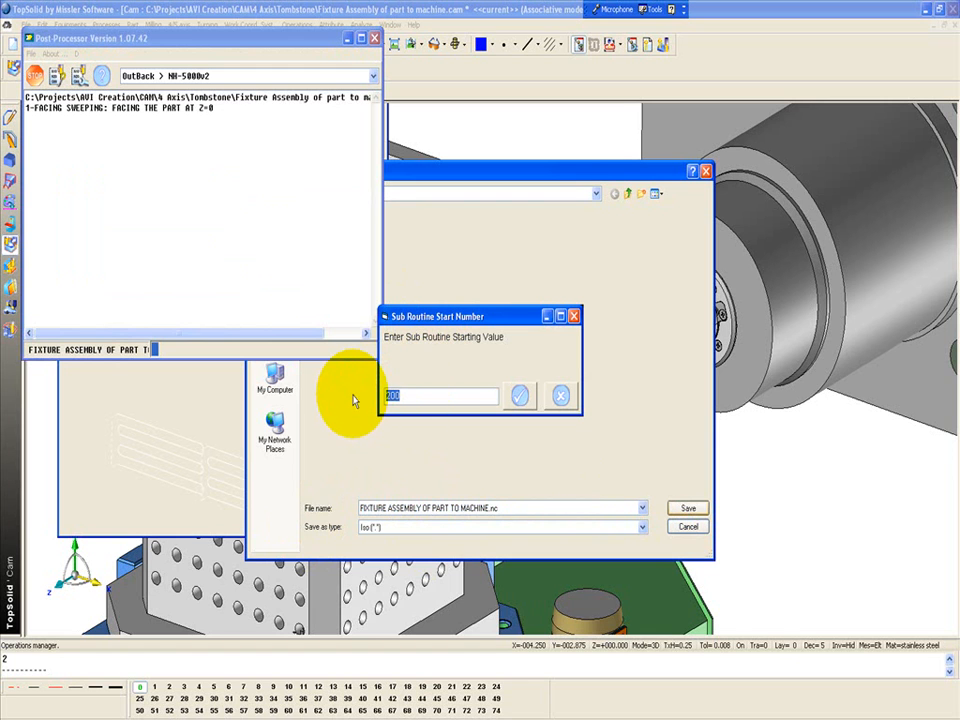
{"action": "left_click", "coordinate": [519, 397]}
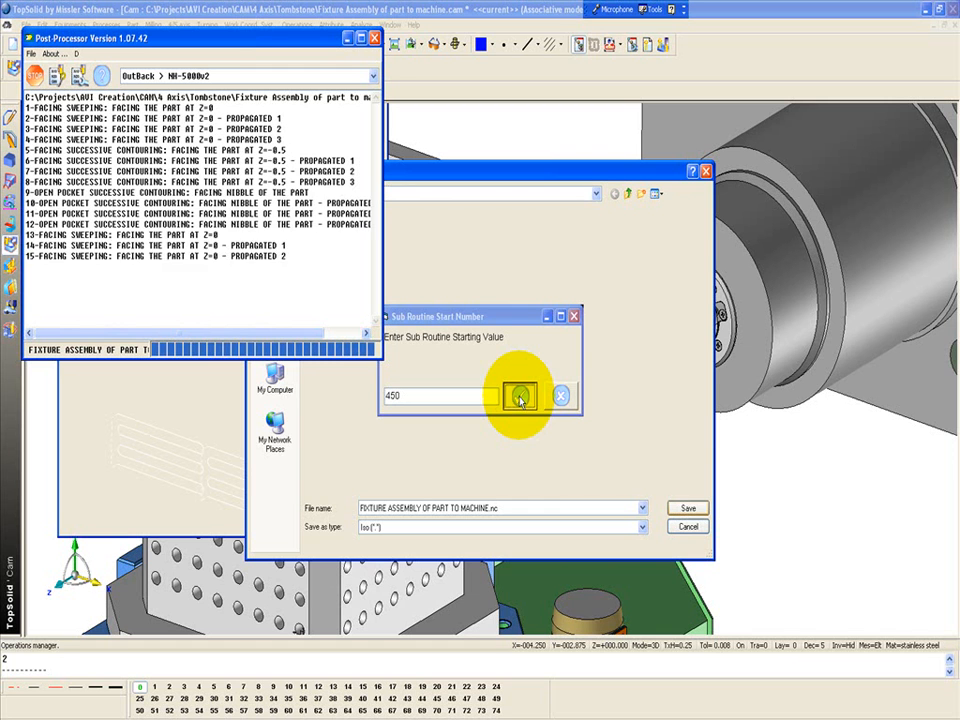
{"action": "left_click", "coordinate": [520, 398]}
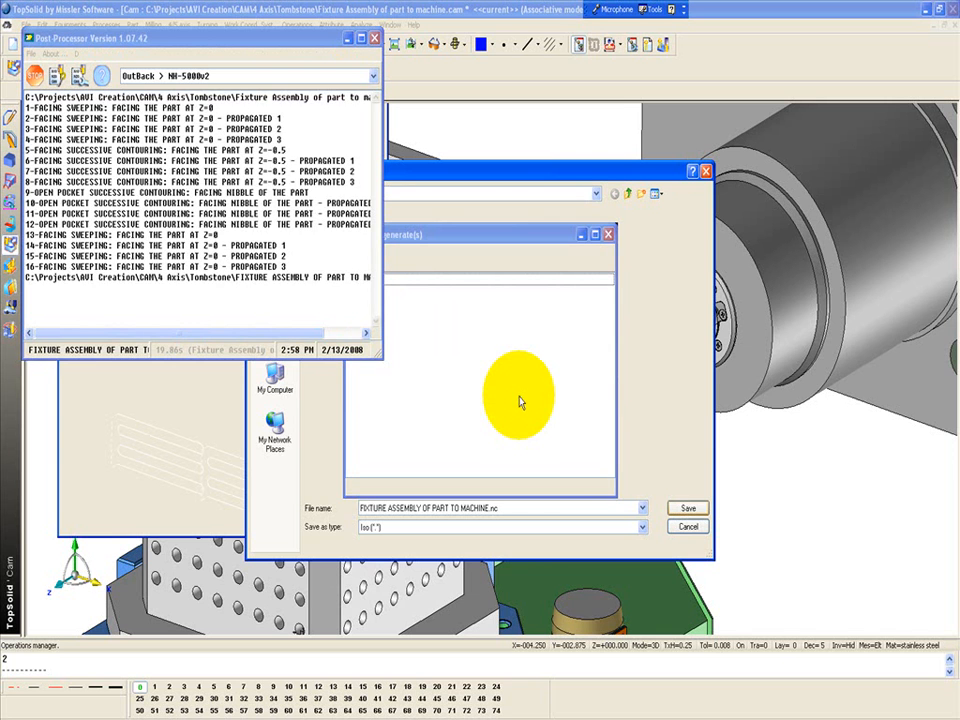
Examine the work offsets, subroutine calls and B-axis rotation in the generated NC code, and close the code editor
{"action": "left_click_drag", "start_coordinate": [0, 75], "coordinate": [598, 69]}
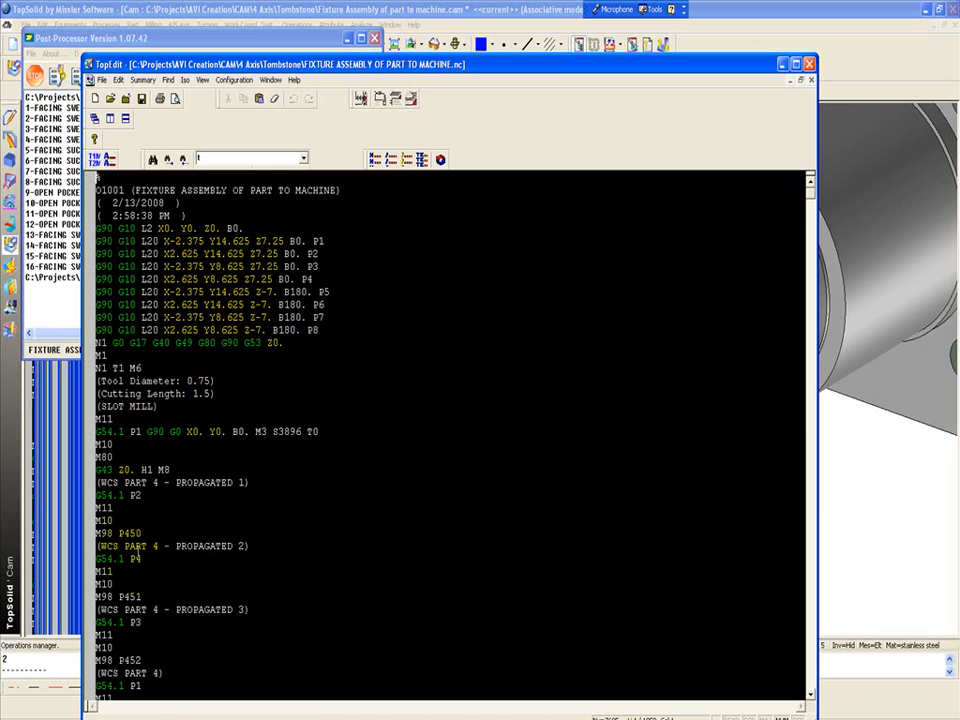
{"action": "scroll", "coordinate": [166, 500], "scroll_direction": "down", "scroll_amount": 6}
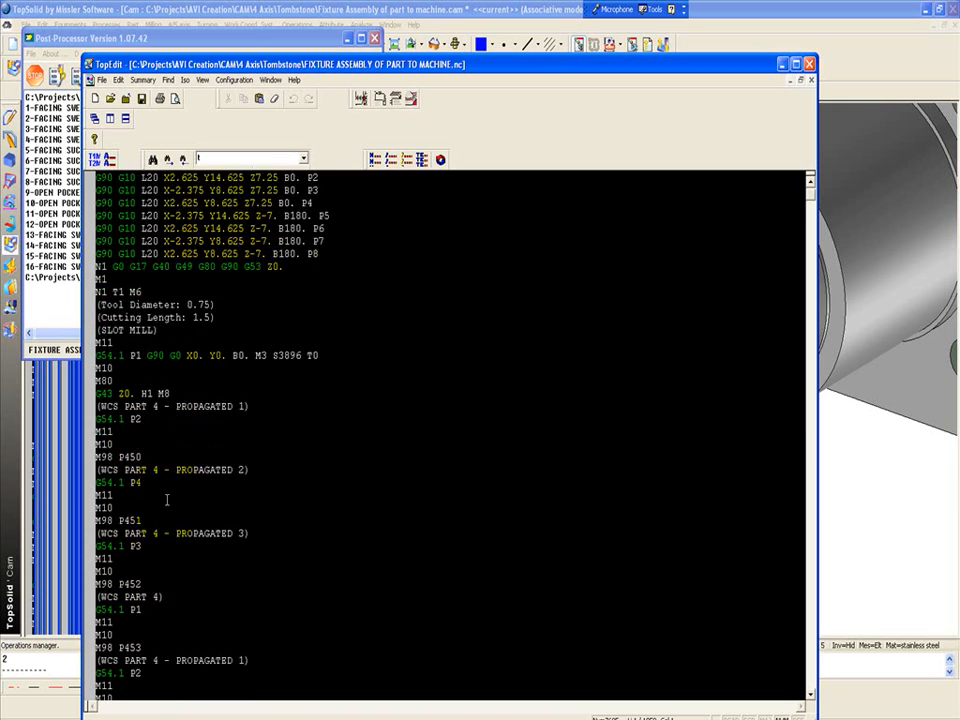
{"action": "scroll", "coordinate": [166, 500], "scroll_direction": "down", "scroll_amount": 10}
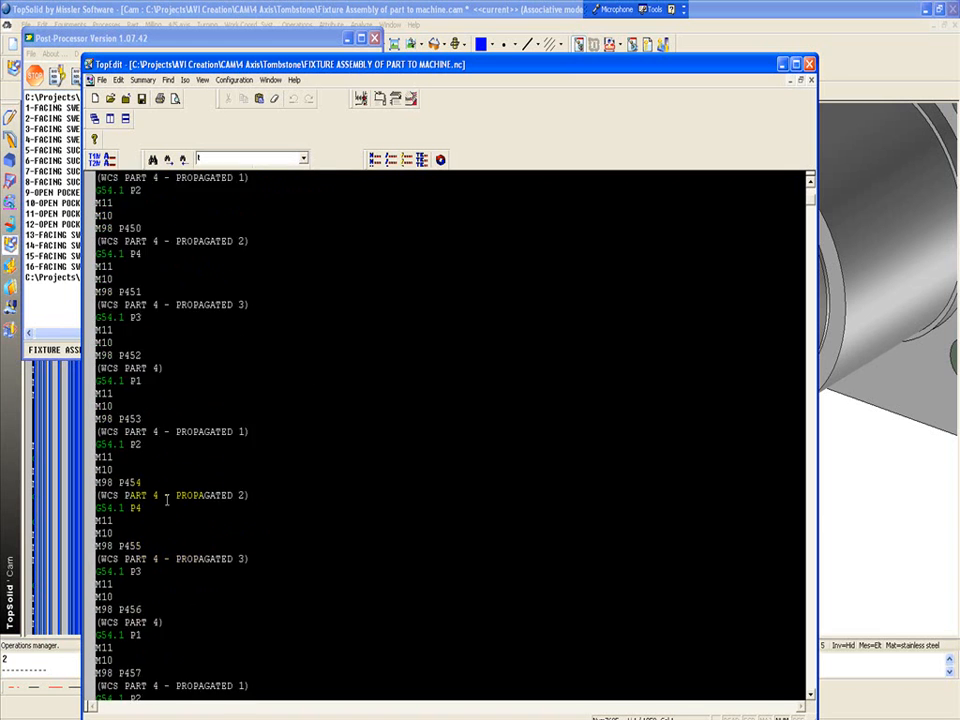
{"action": "scroll", "coordinate": [166, 500], "scroll_direction": "down", "scroll_amount": 8}
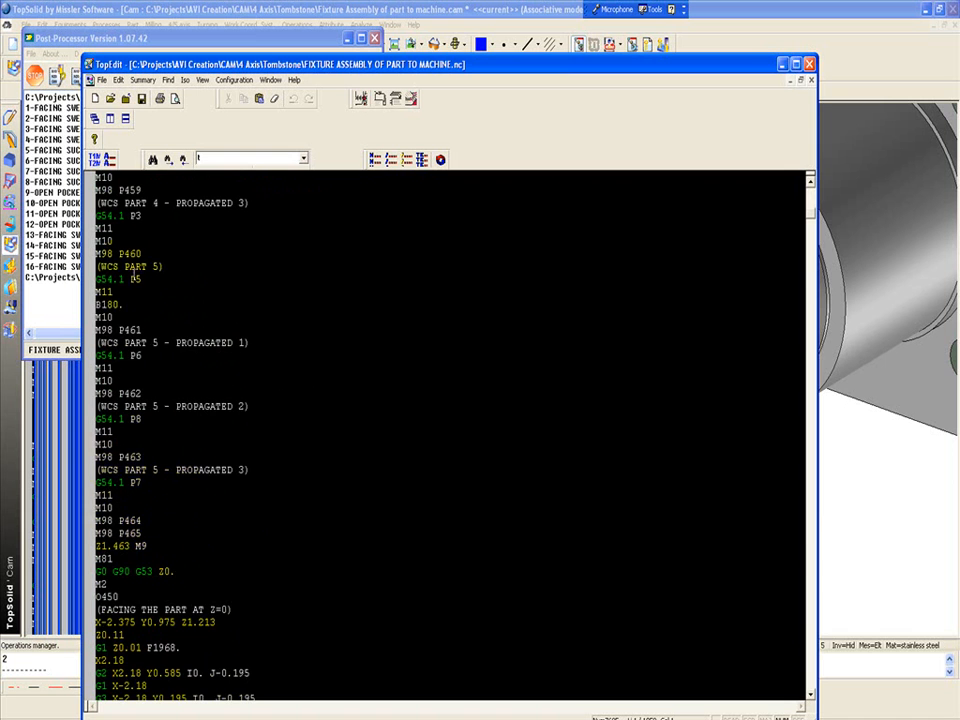
{"action": "scroll", "coordinate": [258, 578], "scroll_direction": "down", "scroll_amount": 16}
{"action": "scroll", "coordinate": [263, 574], "scroll_direction": "down", "scroll_amount": 17}
{"action": "scroll", "coordinate": [263, 574], "scroll_direction": "down", "scroll_amount": 18}
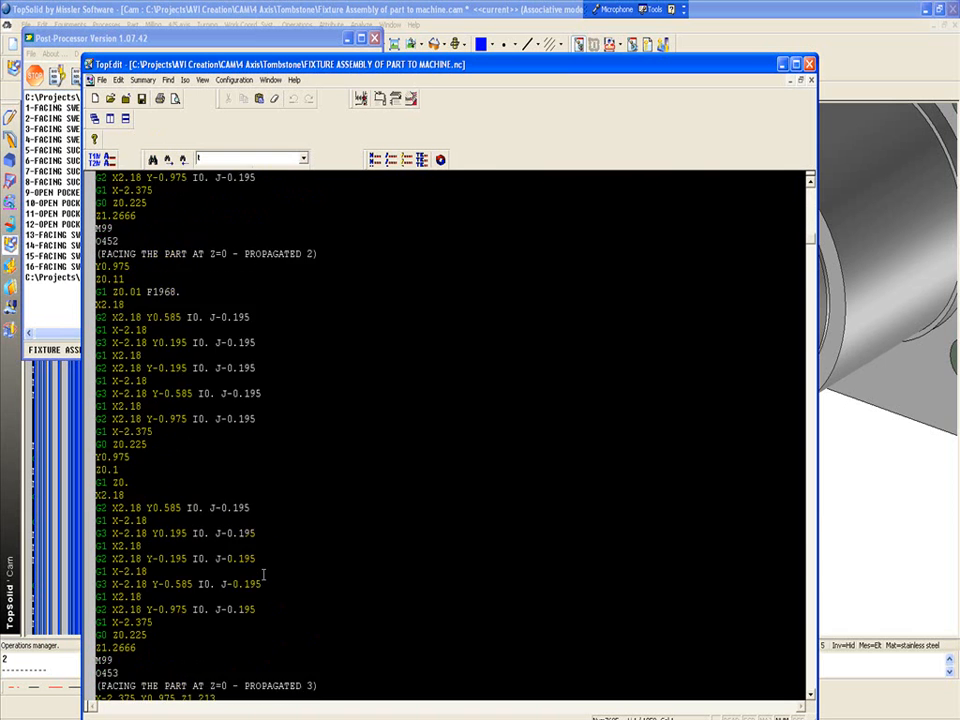
{"action": "scroll", "coordinate": [264, 574], "scroll_direction": "down", "scroll_amount": 3}
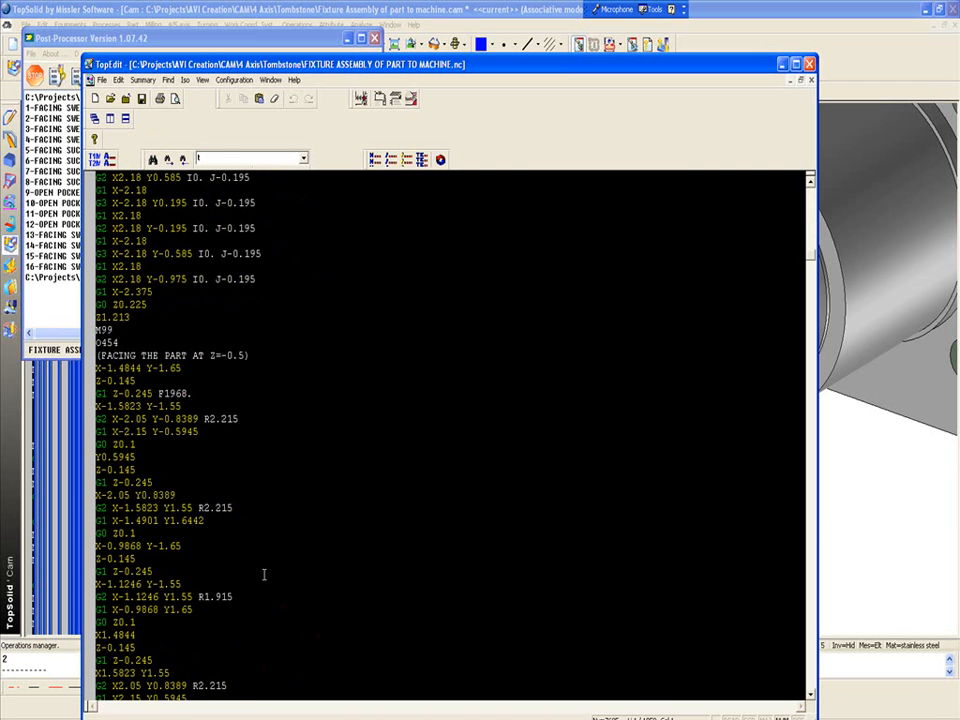
{"action": "scroll", "coordinate": [286, 608], "scroll_direction": "down", "scroll_amount": 18}
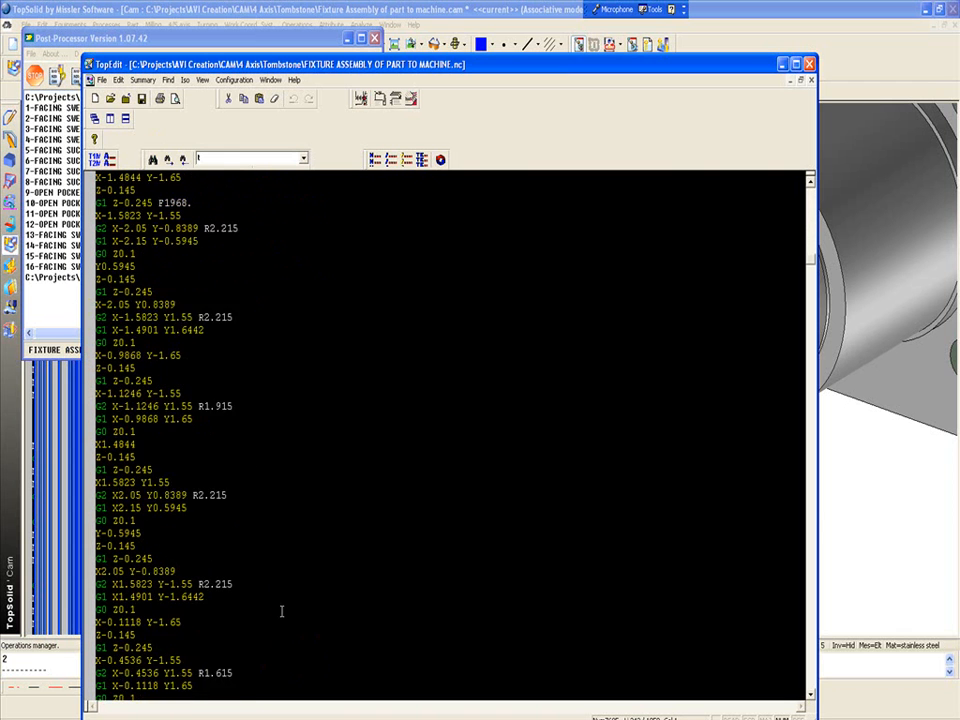
{"action": "scroll", "coordinate": [285, 603], "scroll_direction": "down", "scroll_amount": 12}
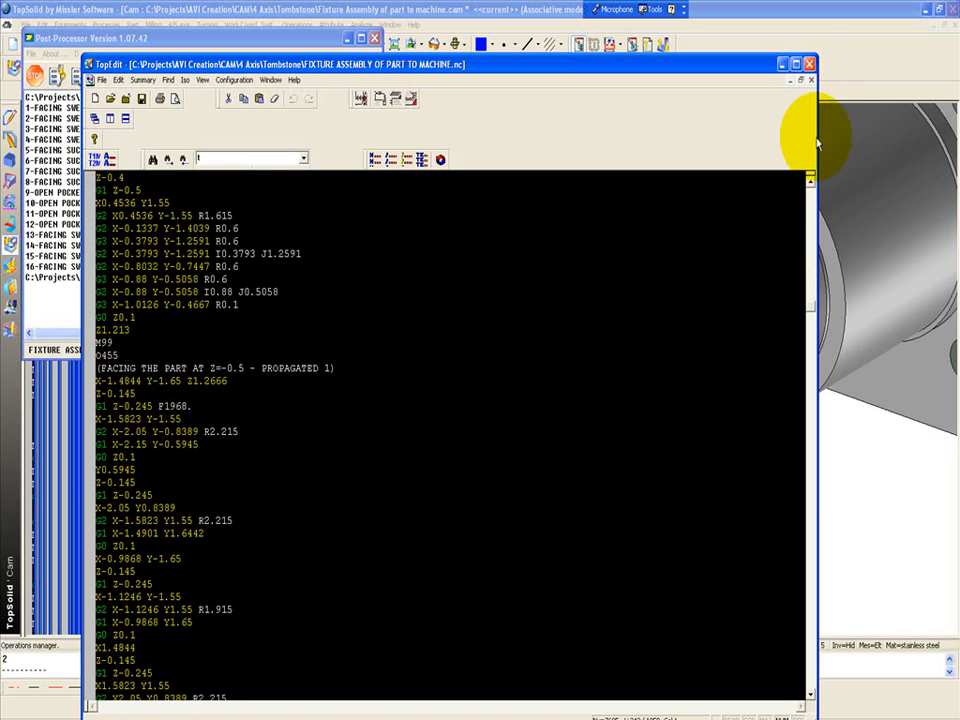
{"action": "left_click", "coordinate": [810, 63]}
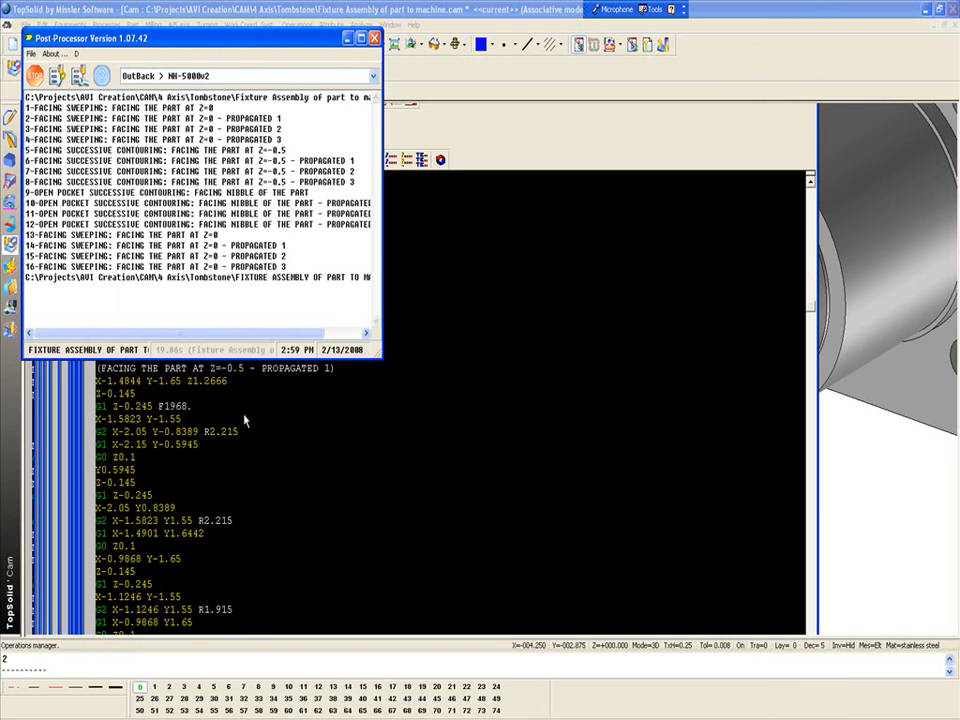